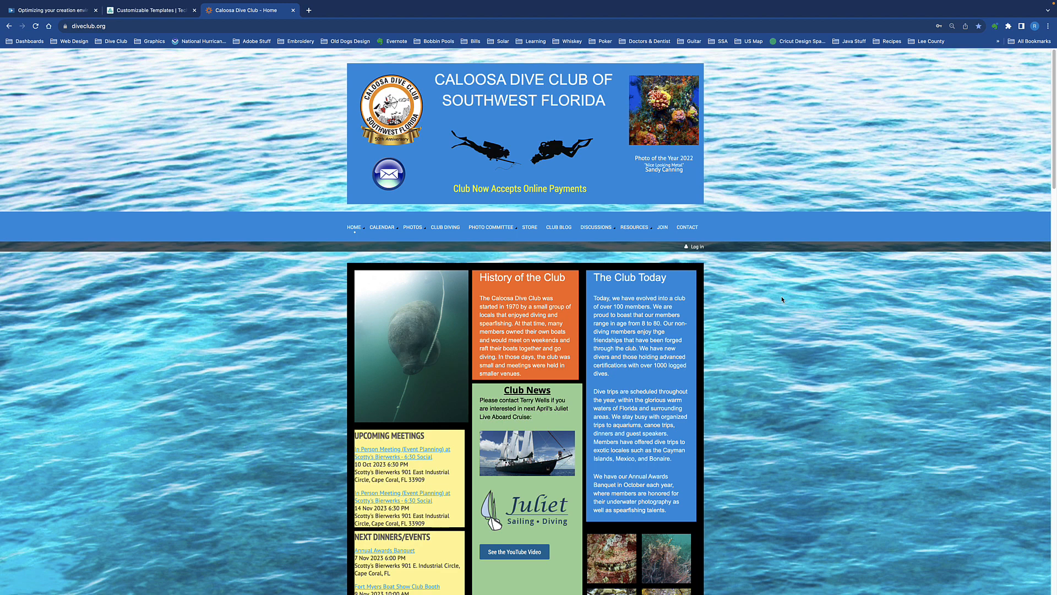
- Log in to the dive club website with the saved account credentials and open its admin view
left_click(698, 248)
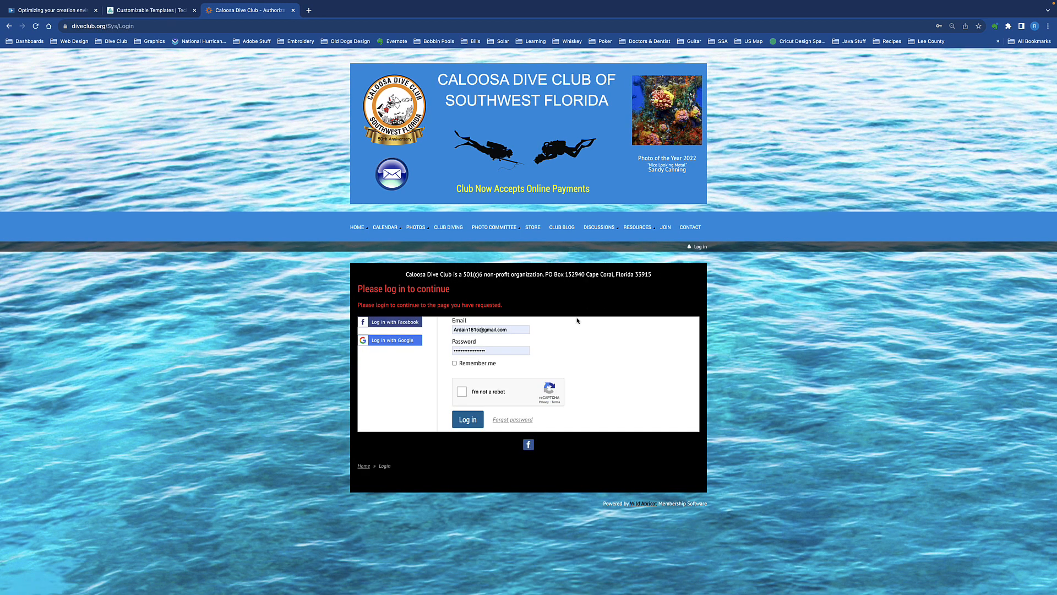
left_click(460, 392)
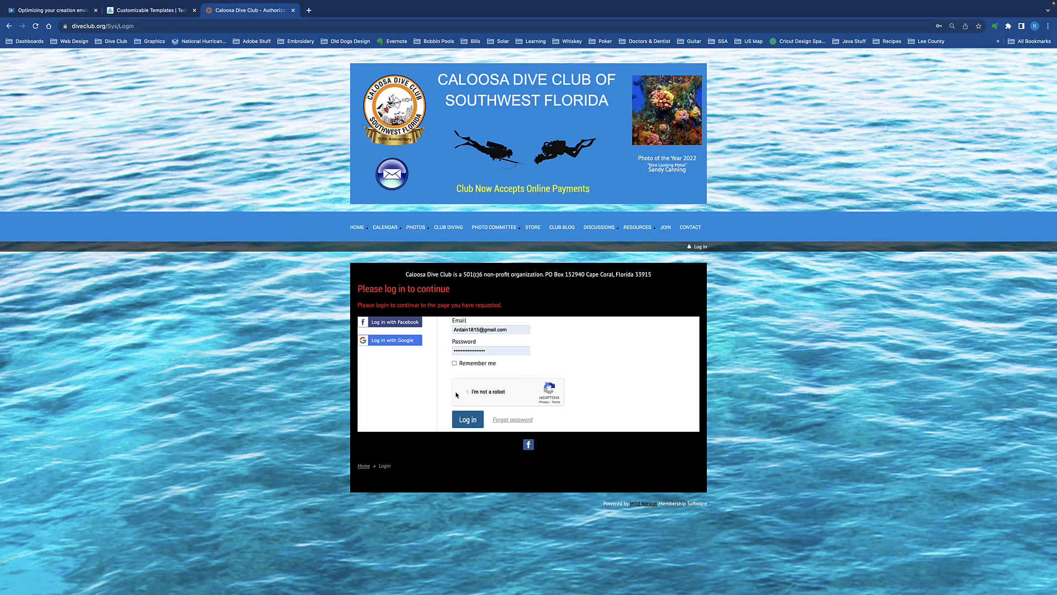
left_click(468, 420)
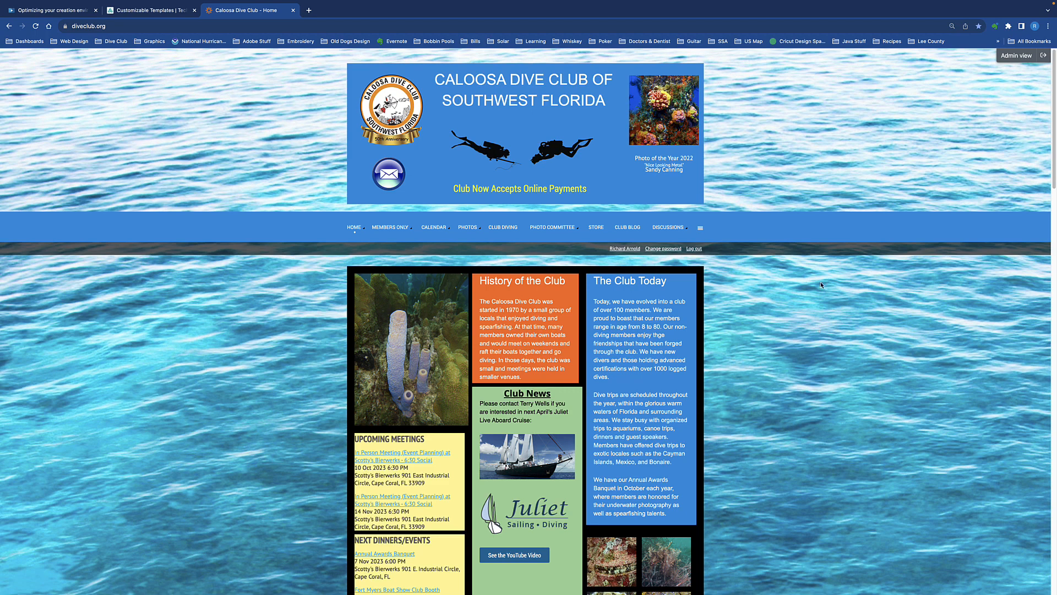
left_click(1016, 57)
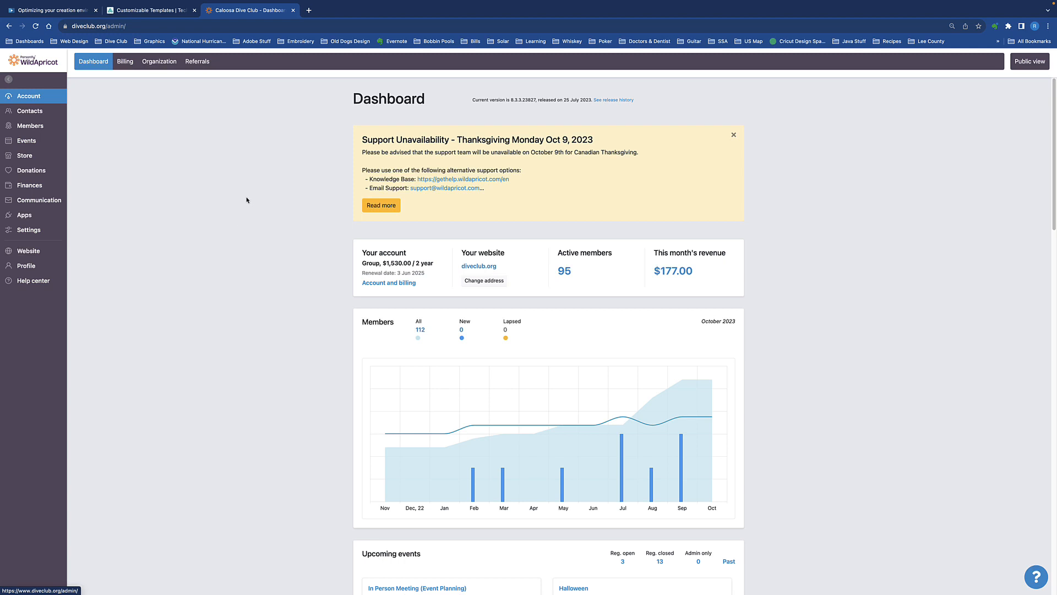
- Open the email templates in the Communication section of the site administration
mouse_move(20, 175)
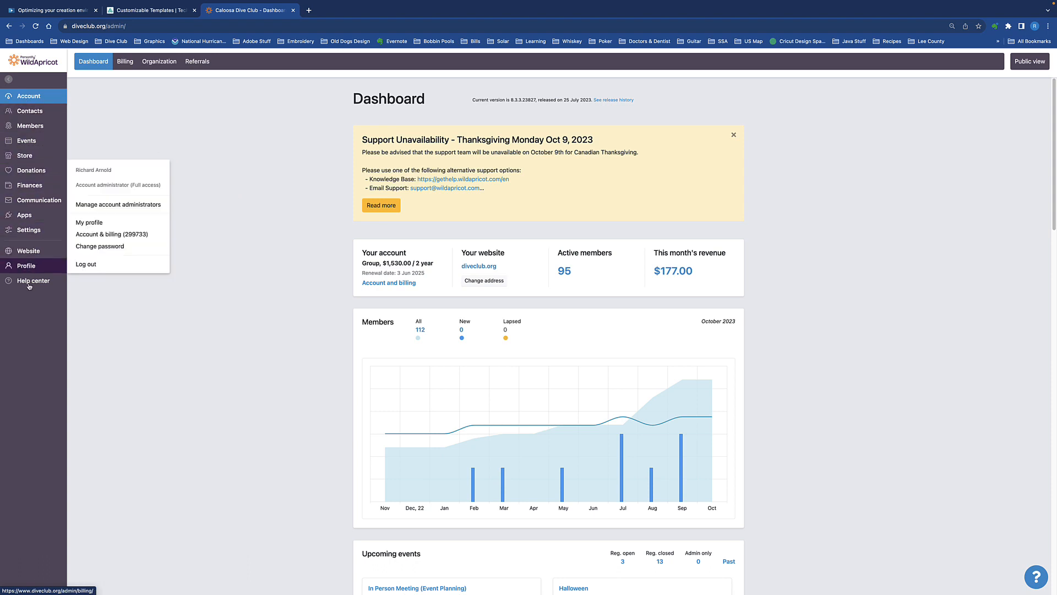
mouse_move(25, 104)
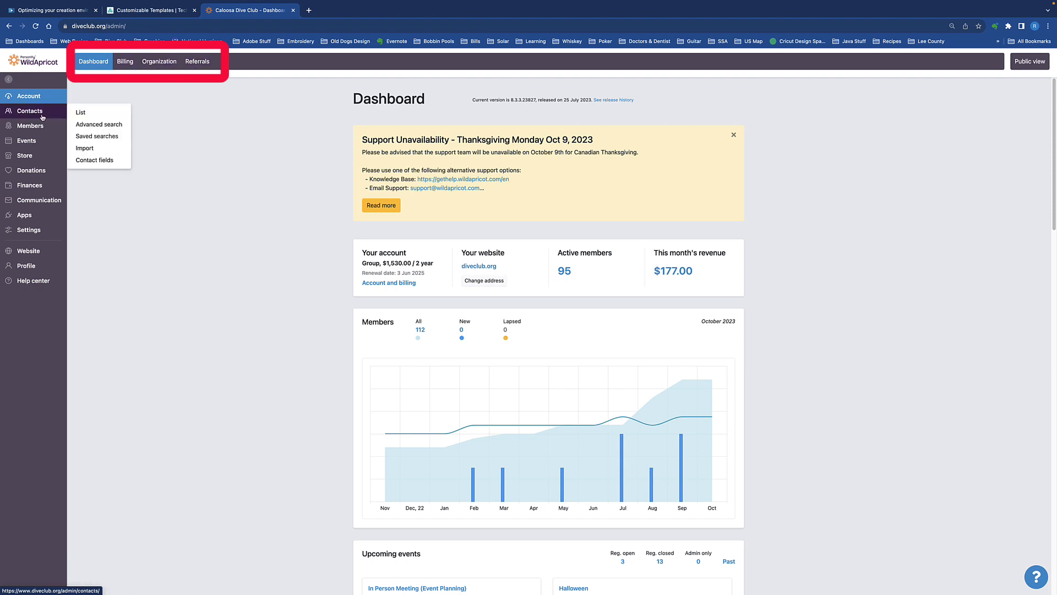
mouse_move(29, 202)
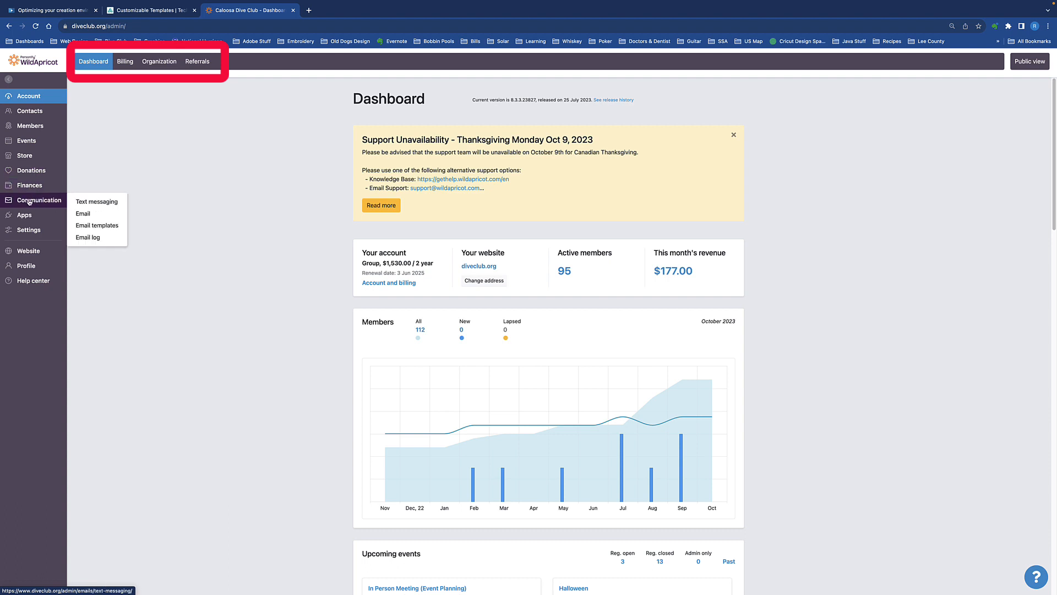
left_click(29, 202)
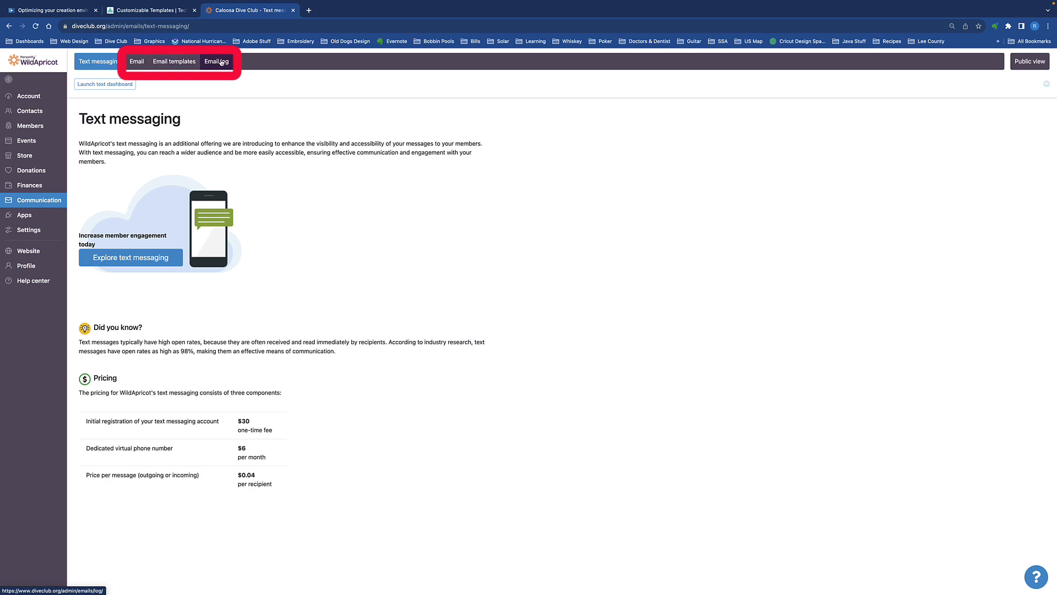
left_click(182, 63)
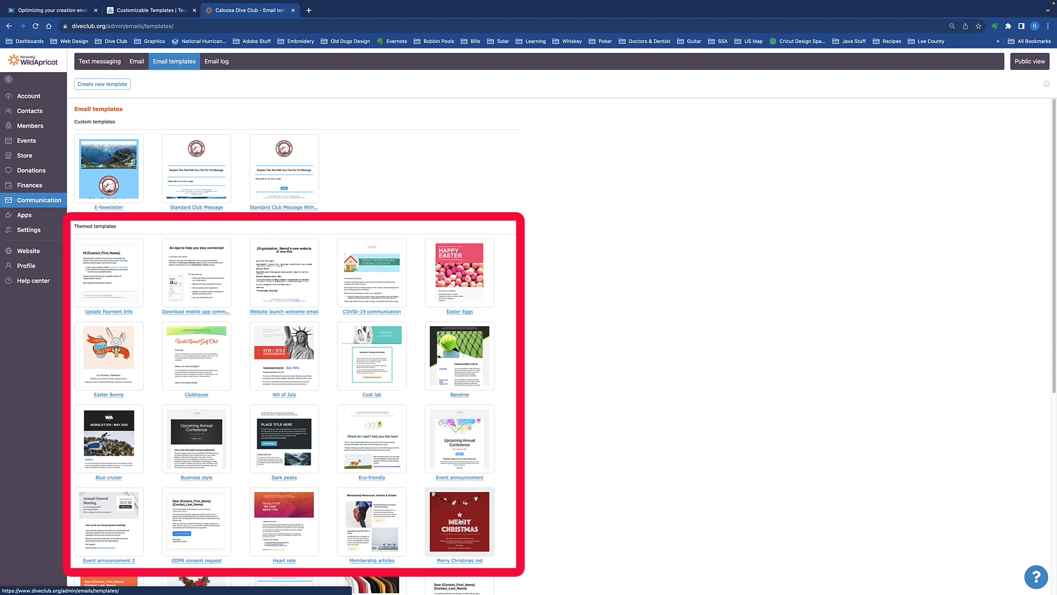
- Open the custom E-Newsletter template and examine its preview from the header image down to the Finishing Touches section
left_click(103, 172)
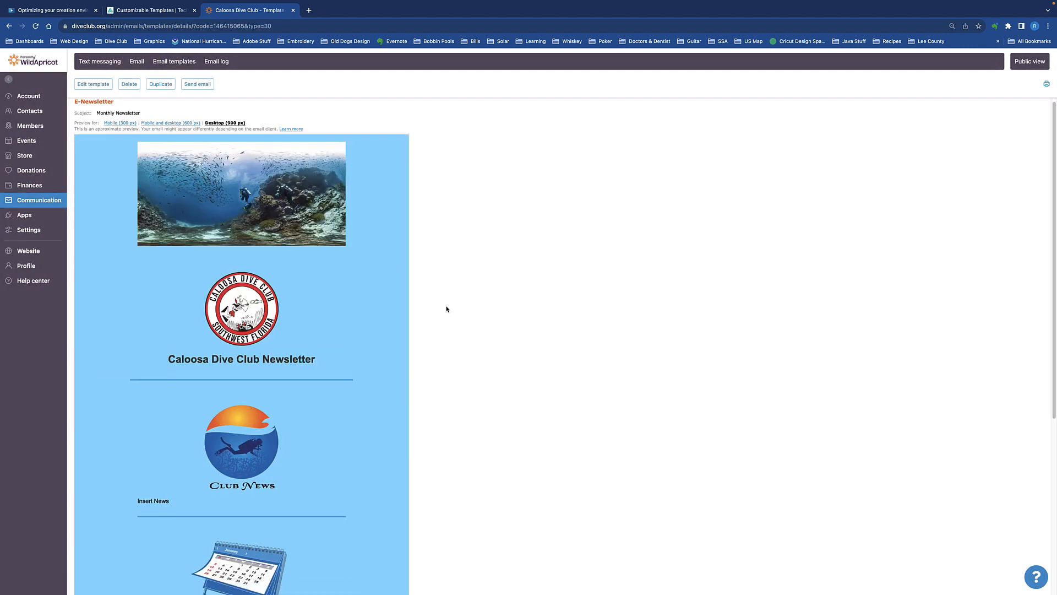
scroll(445, 308, "down", 1)
scroll(444, 308, "down", 1)
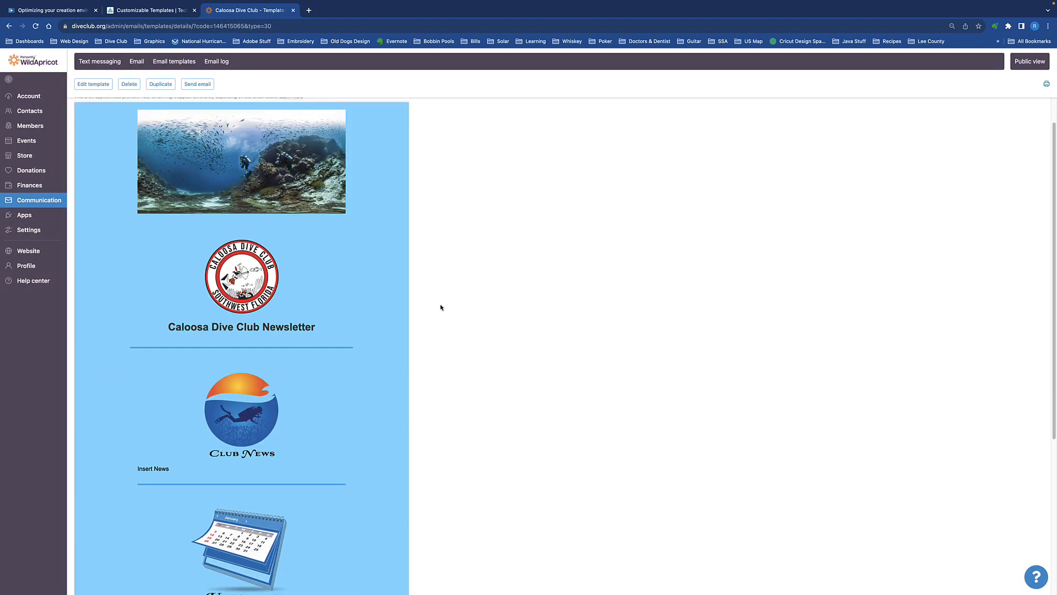
scroll(440, 307, "down", 1)
scroll(441, 307, "up", 1)
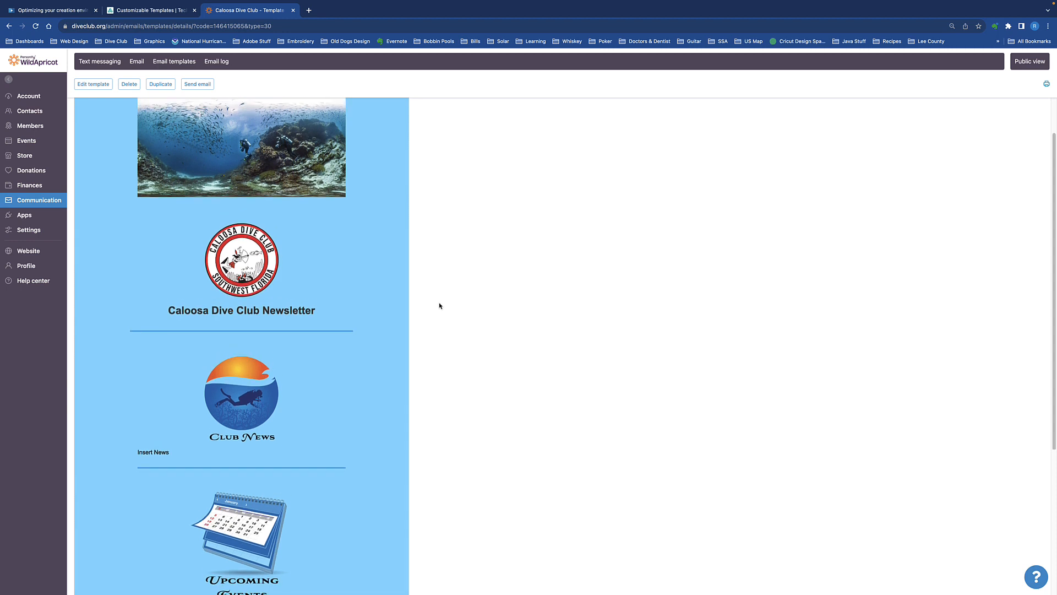
scroll(440, 306, "down", 3)
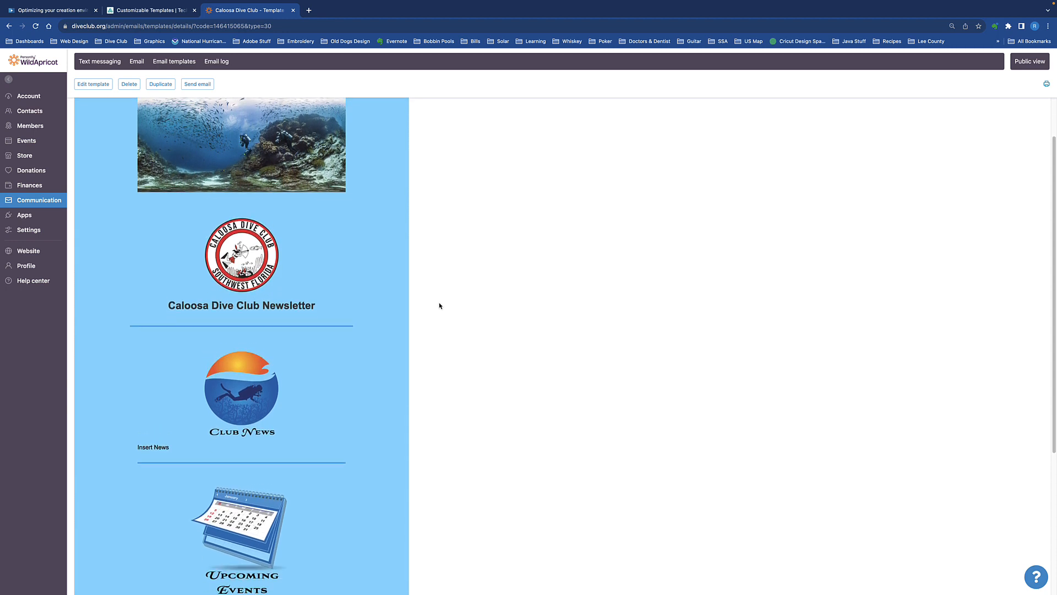
scroll(440, 305, "down", 3)
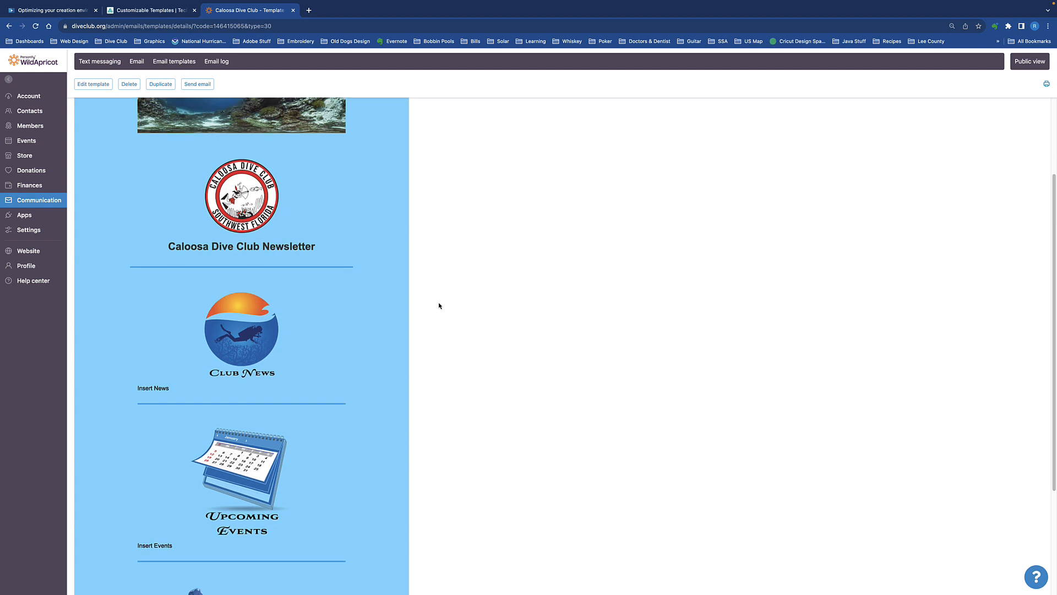
scroll(439, 305, "down", 3)
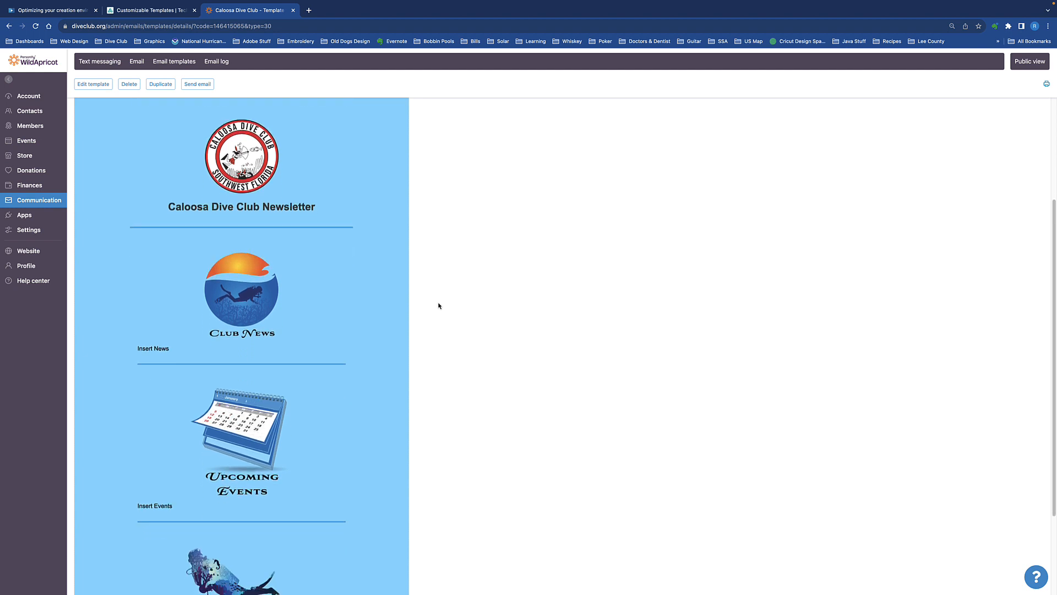
scroll(437, 306, "down", 2)
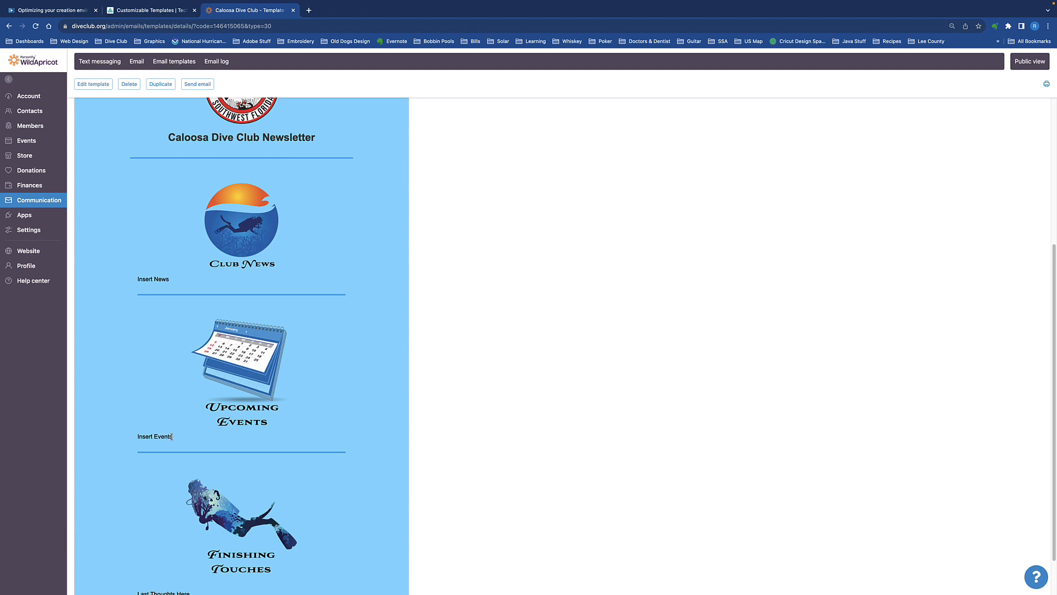
scroll(178, 438, "down", 2)
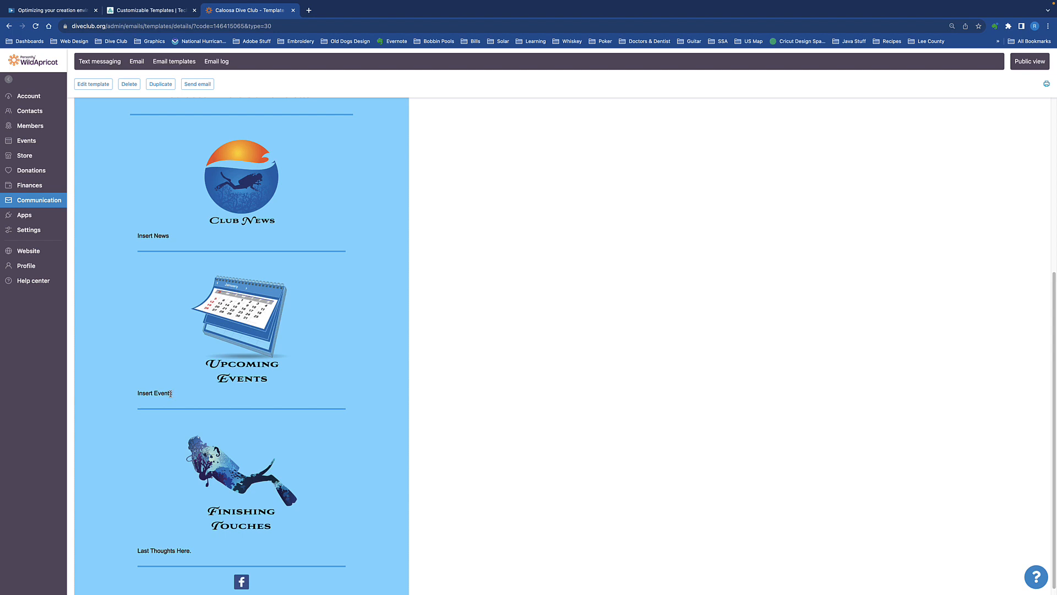
scroll(170, 394, "down", 1)
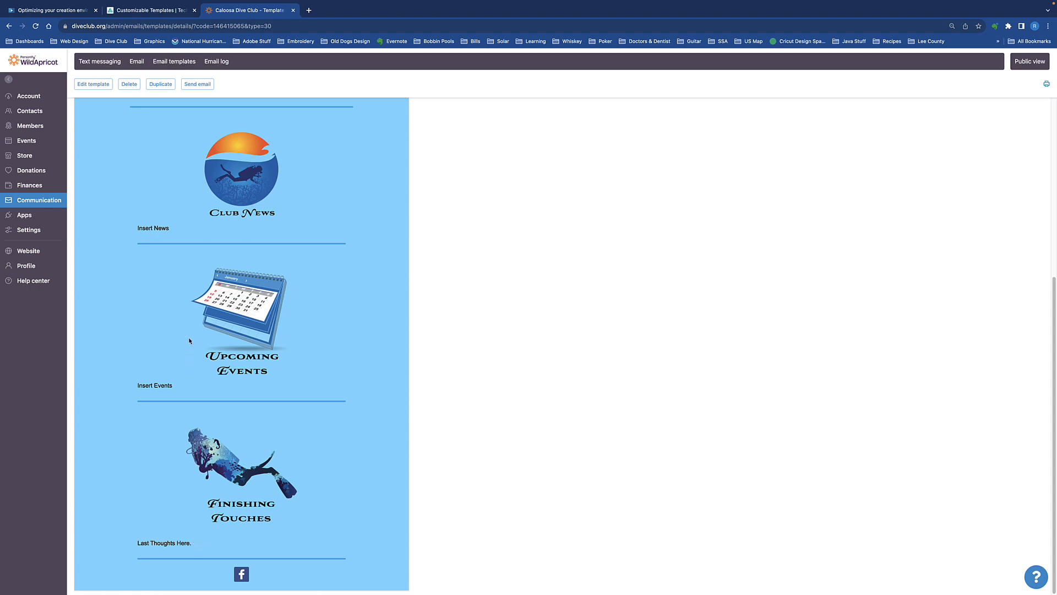
scroll(156, 322, "up", 5)
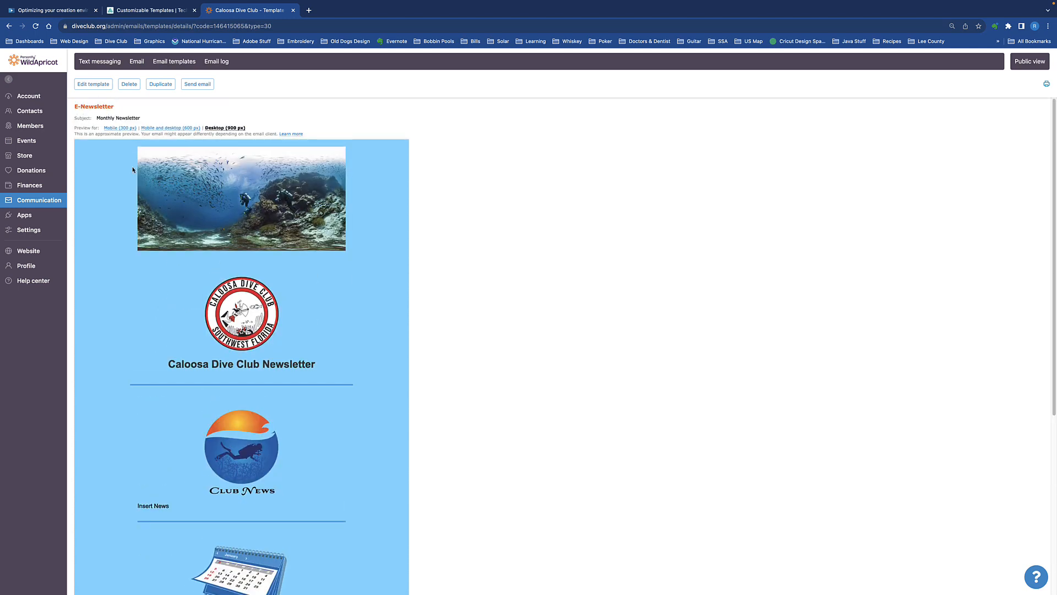
- Preview the custom templates Standard Club Message and Standard Club Message With Link Button
left_click(174, 62)
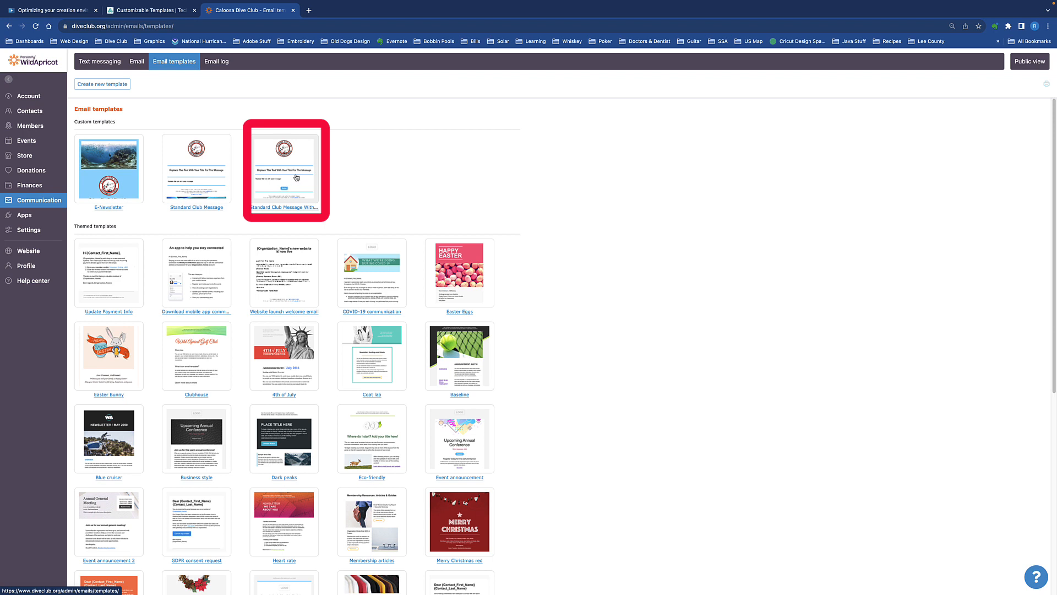
left_click(202, 180)
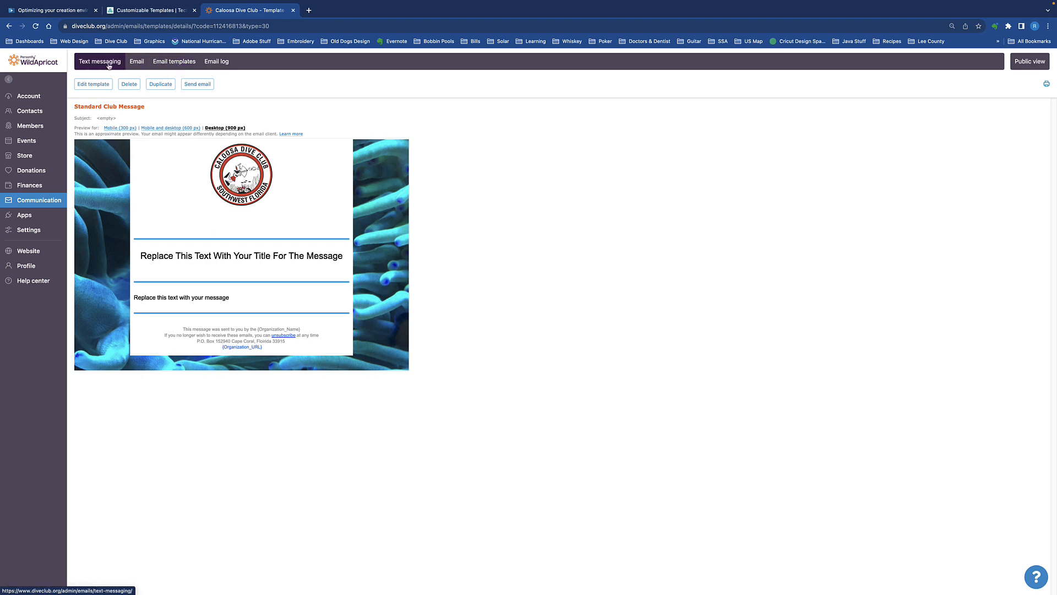
left_click(183, 62)
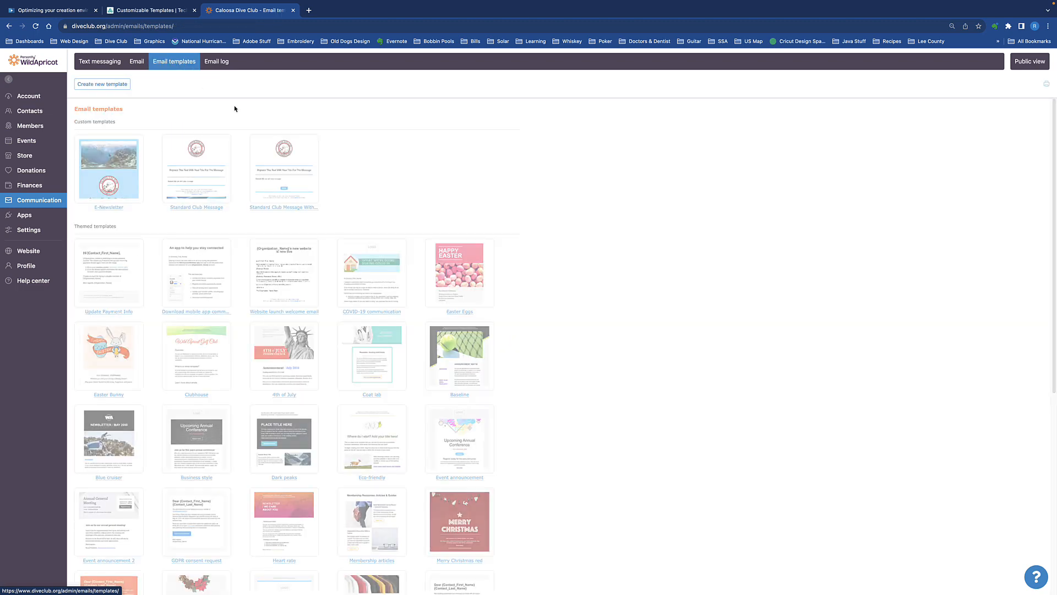
left_click(283, 165)
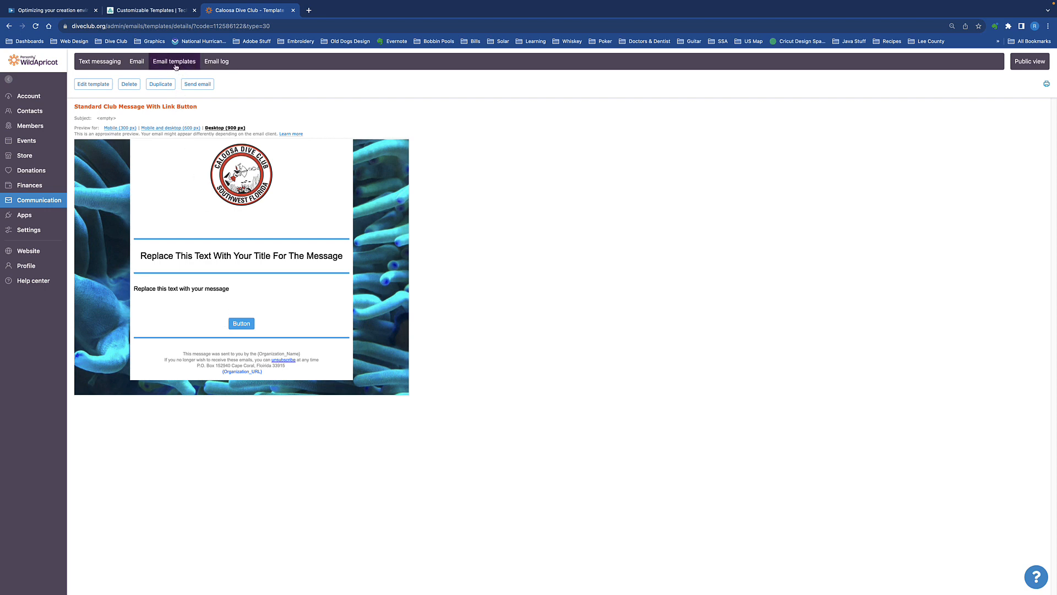
- Compose a new email based on the saved Standard Club Message template, looking through the themed and basic templates first
left_click(138, 66)
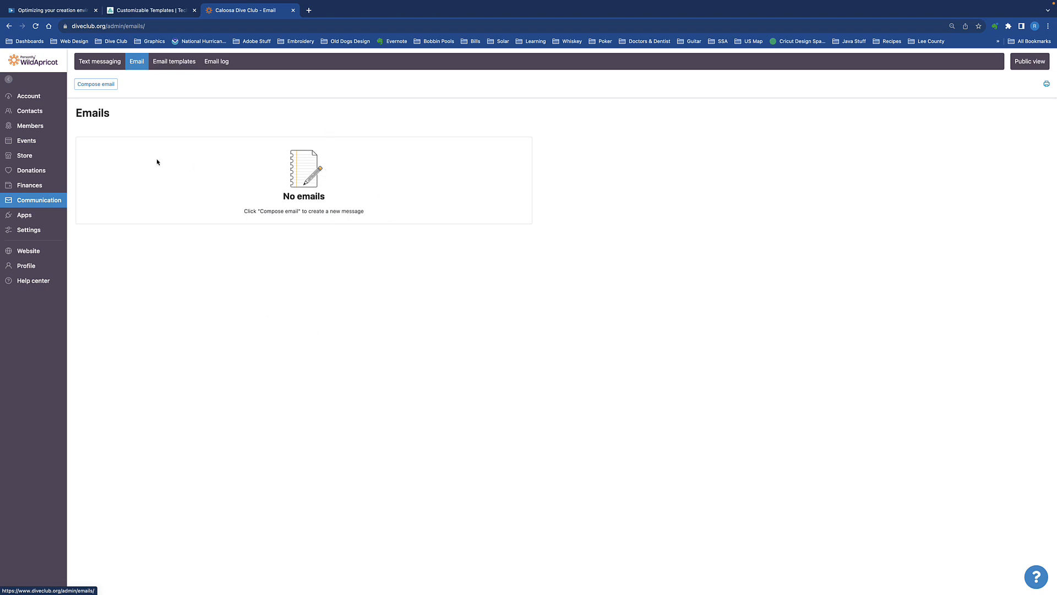
left_click(108, 86)
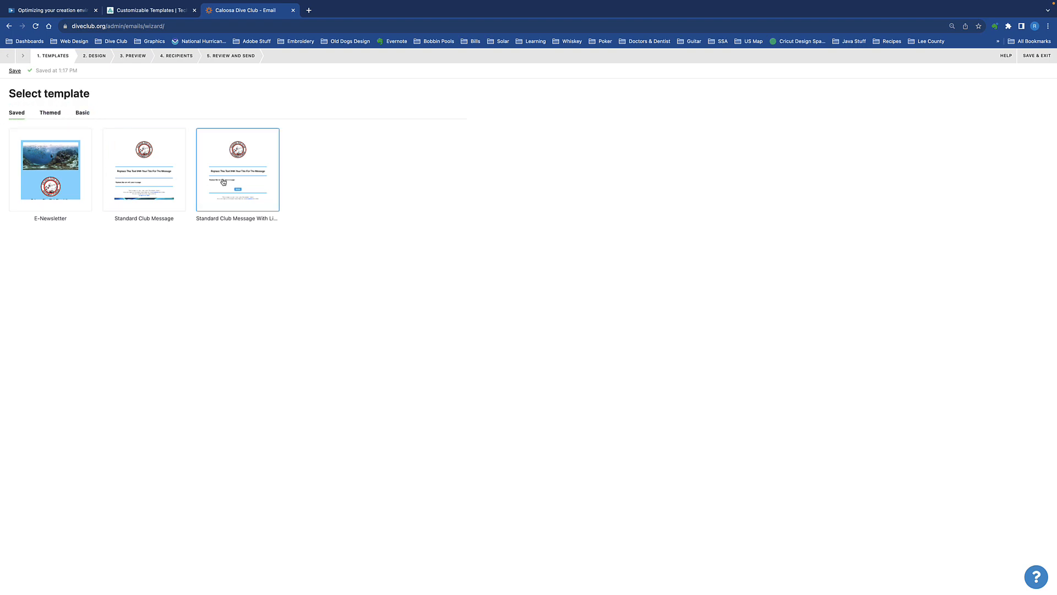
left_click(51, 114)
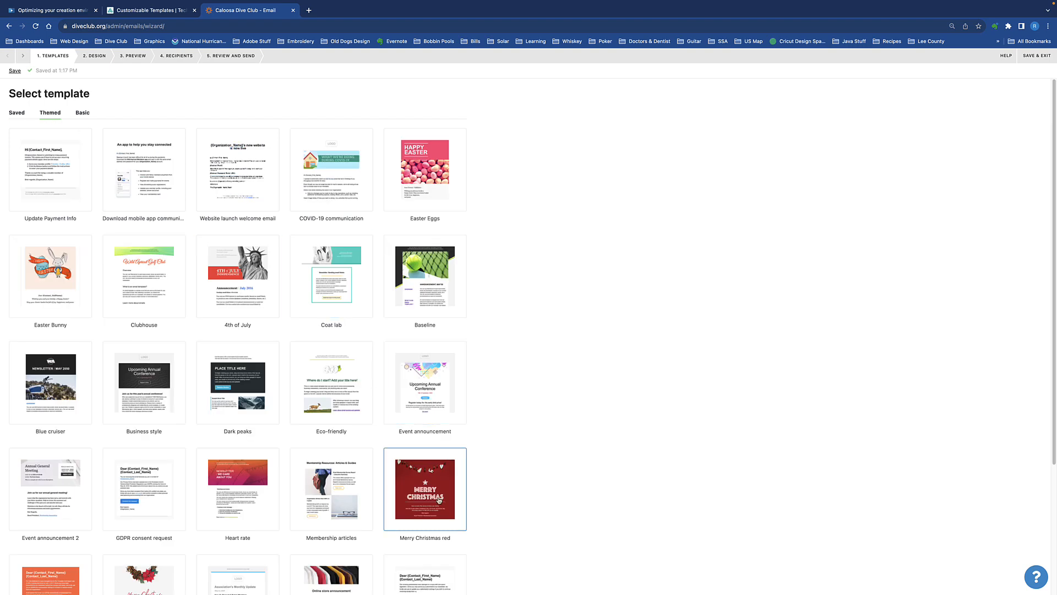
left_click(86, 115)
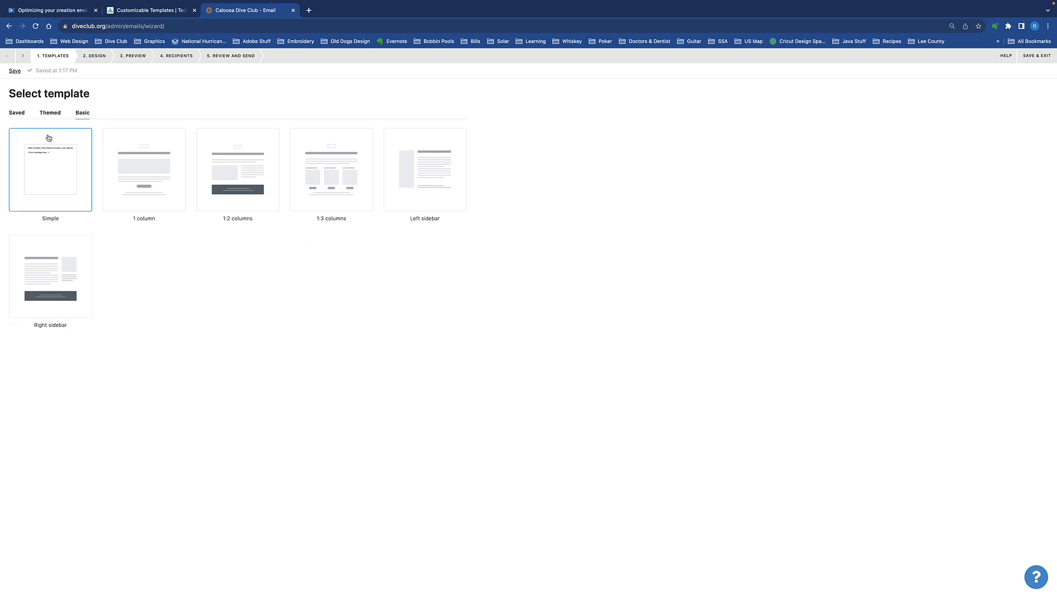
left_click(20, 114)
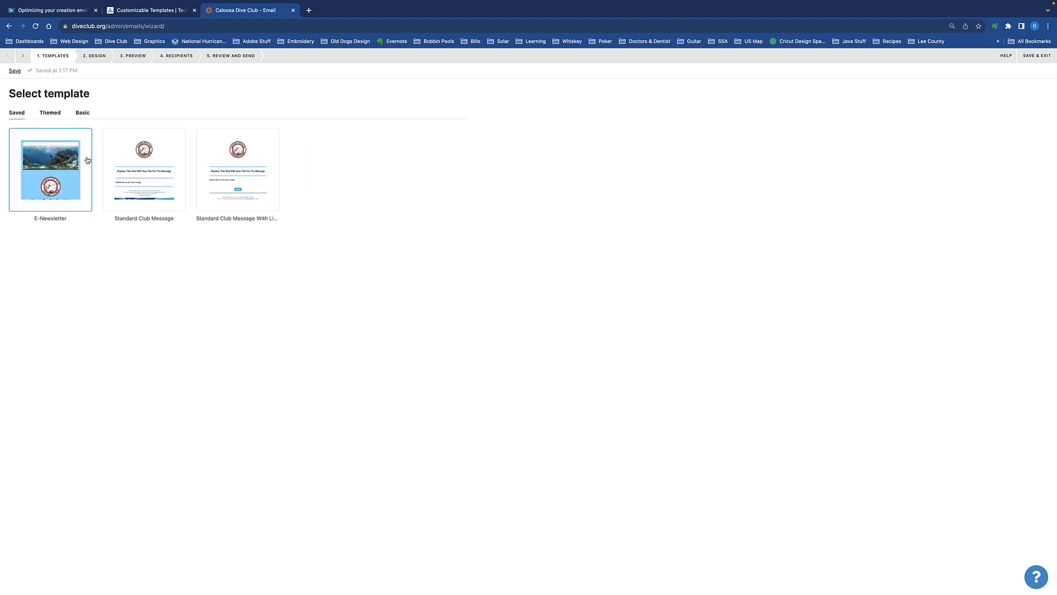
left_click(156, 184)
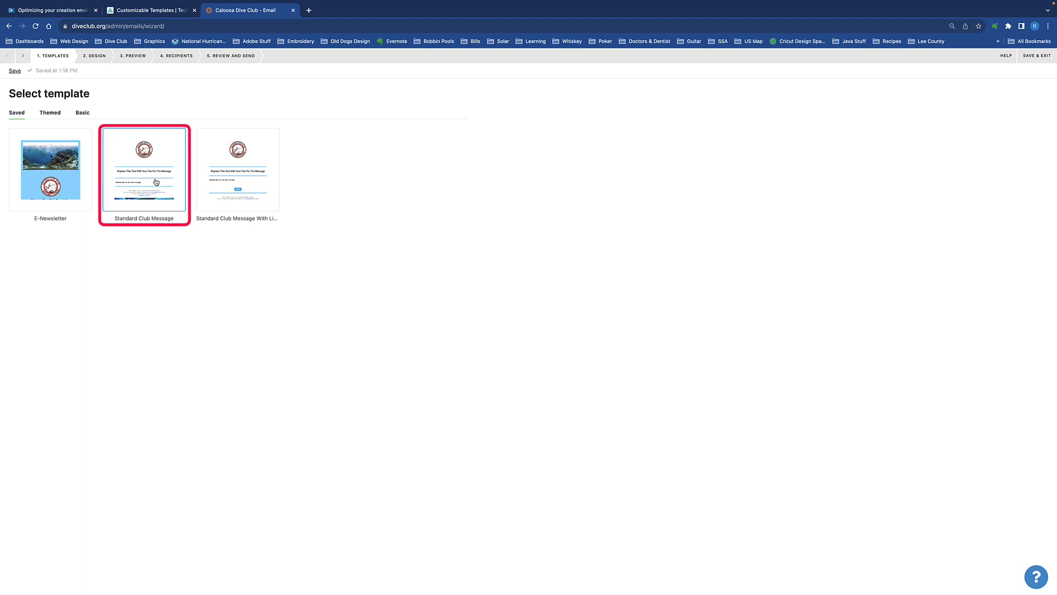
left_click(156, 182)
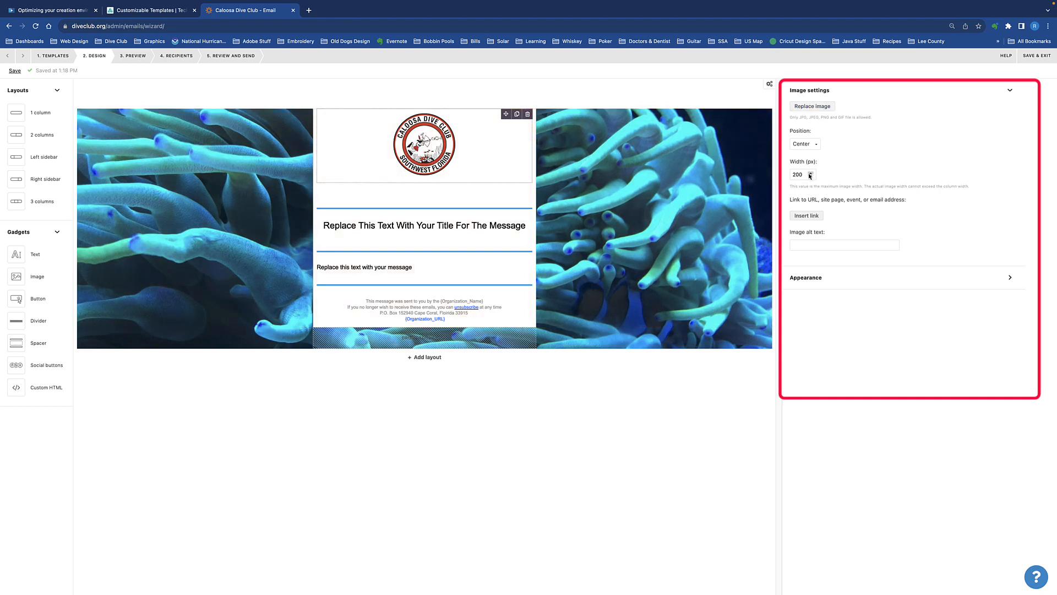
- Try the Right and Left positions for the club logo image and set it back to Center
left_click(817, 145)
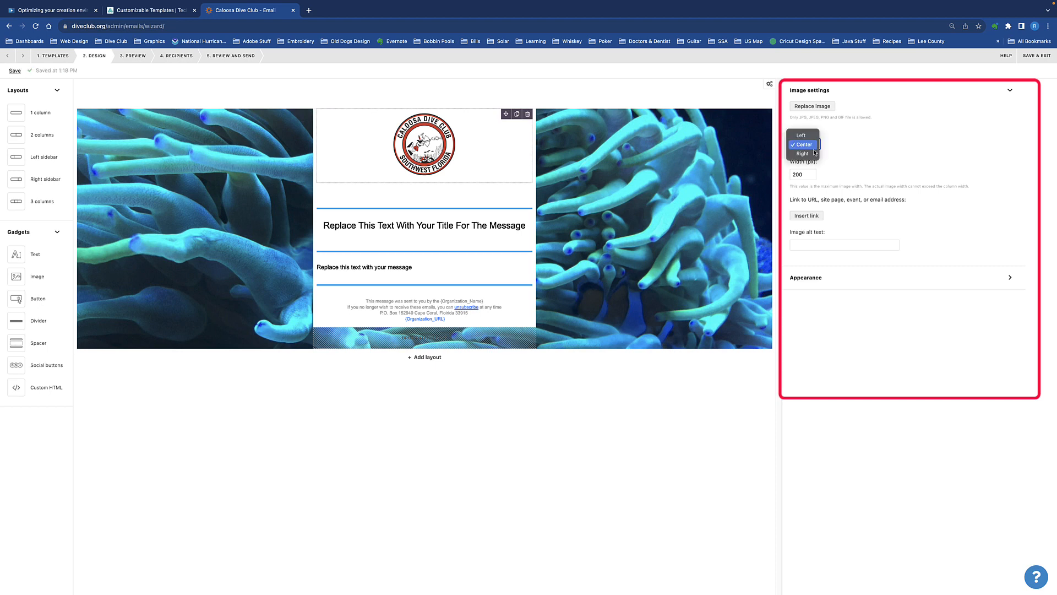
left_click(810, 154)
left_click(810, 145)
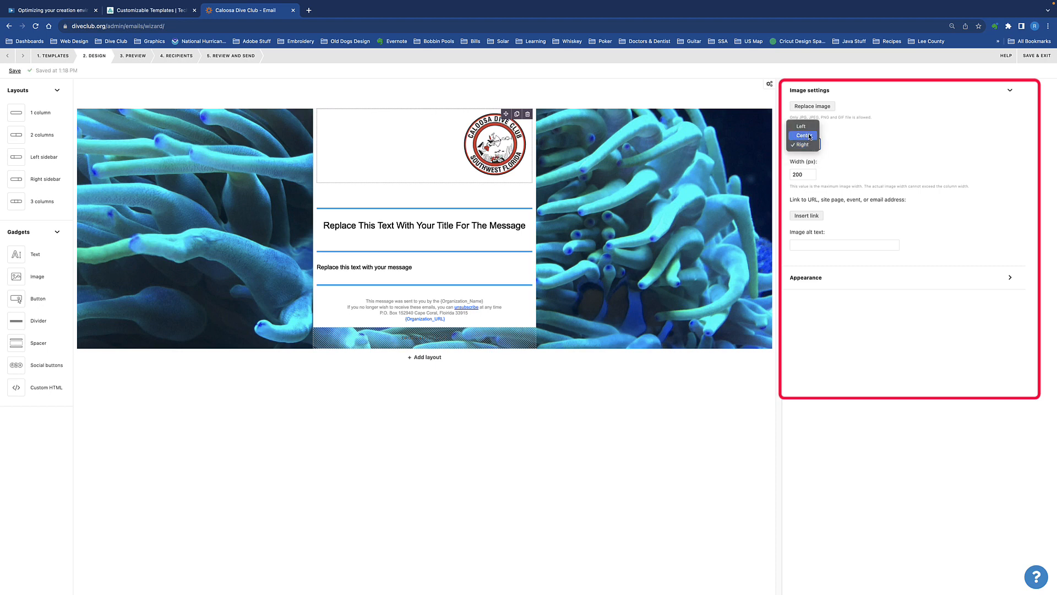
left_click(808, 132)
left_click(808, 144)
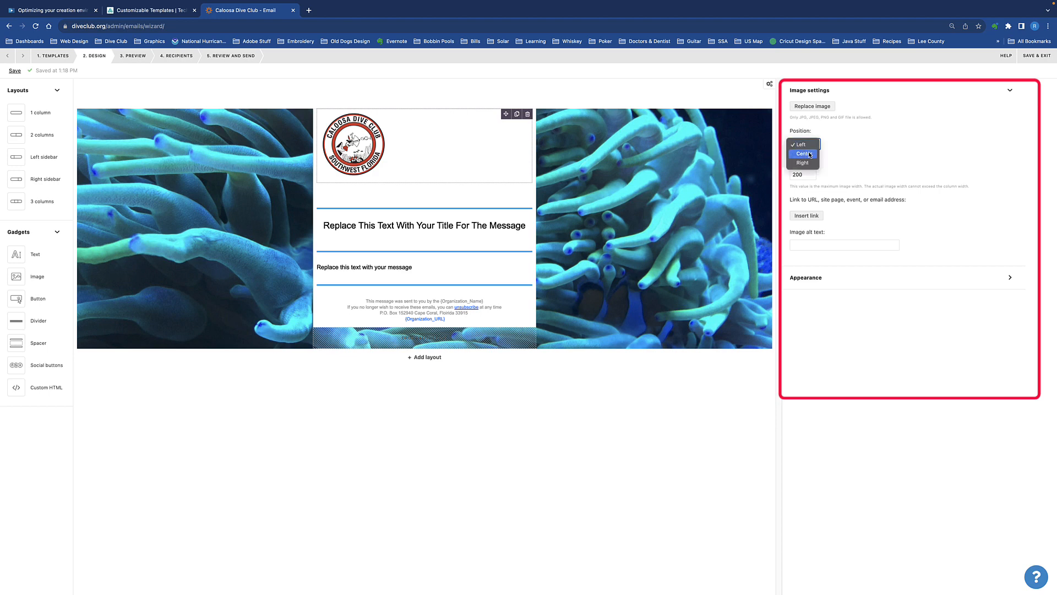
left_click(809, 154)
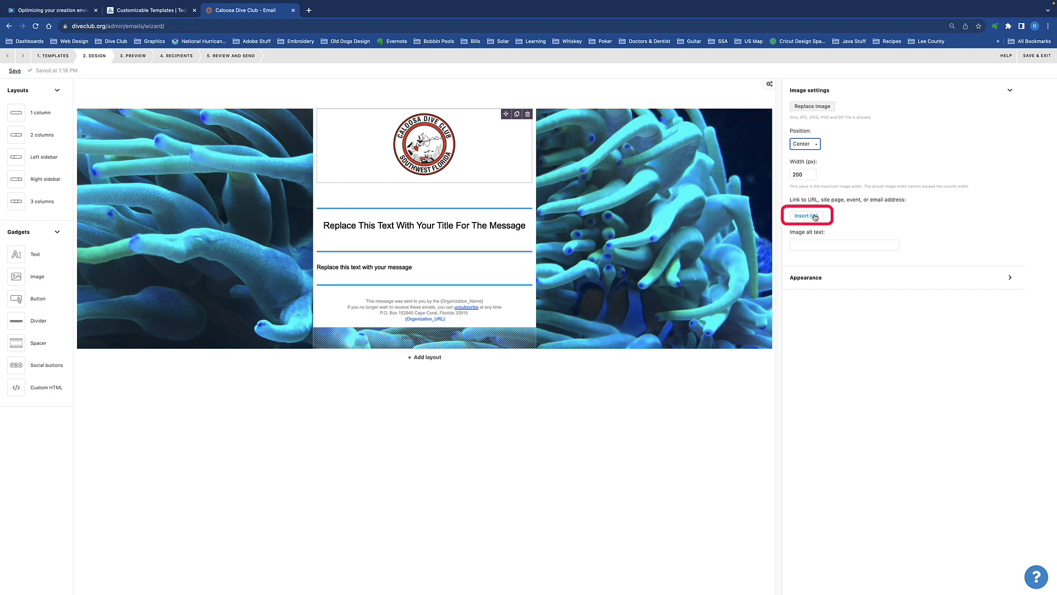
- Check the link options for the club logo image and dismiss them without adding a link
left_click(816, 216)
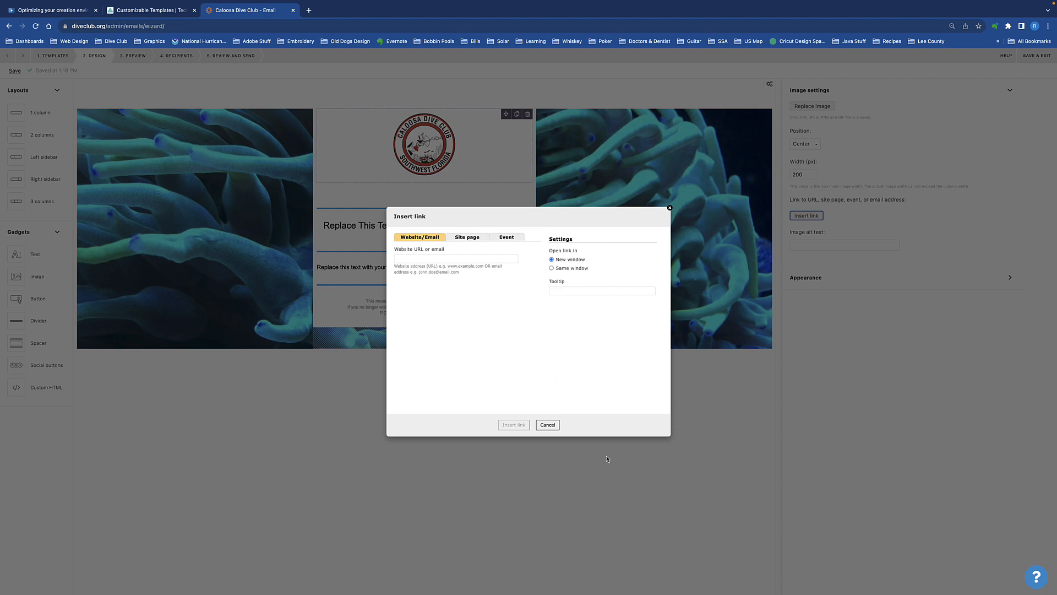
left_click(553, 425)
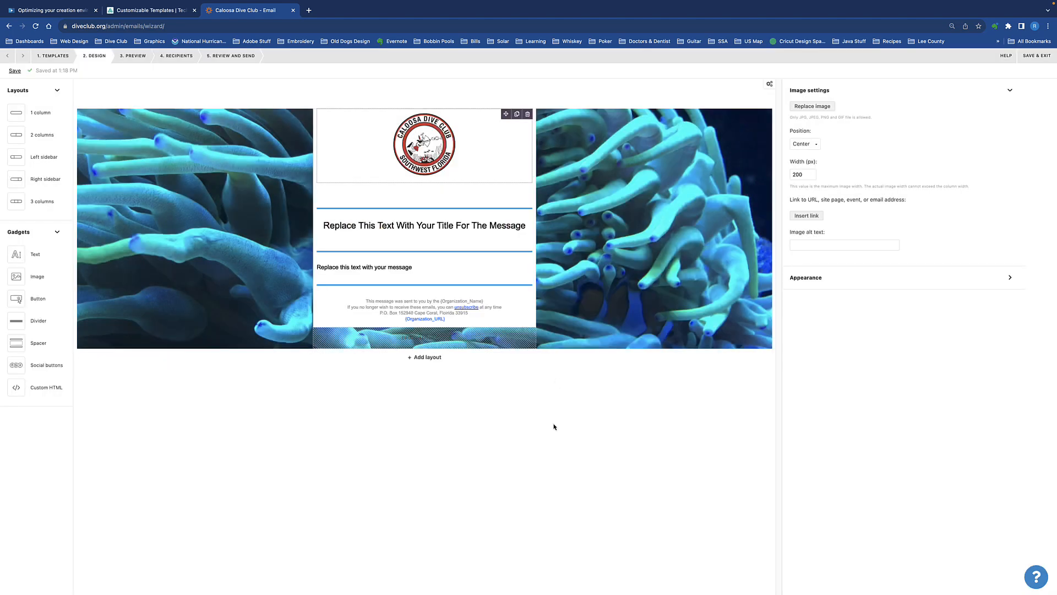
- Examine the placeholder title and message text blocks with their text formatting options, selecting each placeholder text in turn
left_click(374, 227)
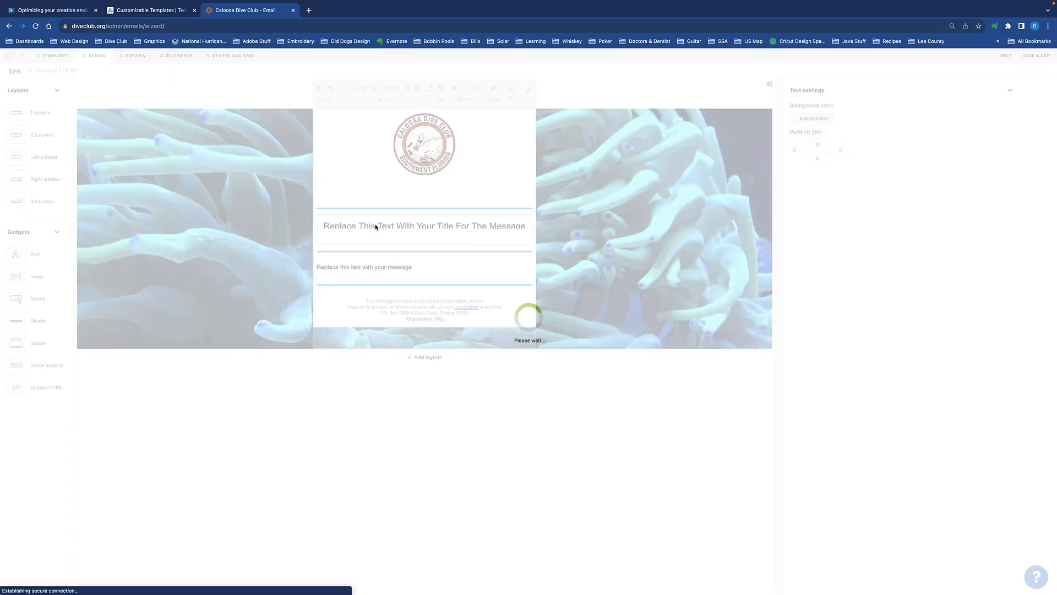
left_click_drag(323, 226, 518, 236)
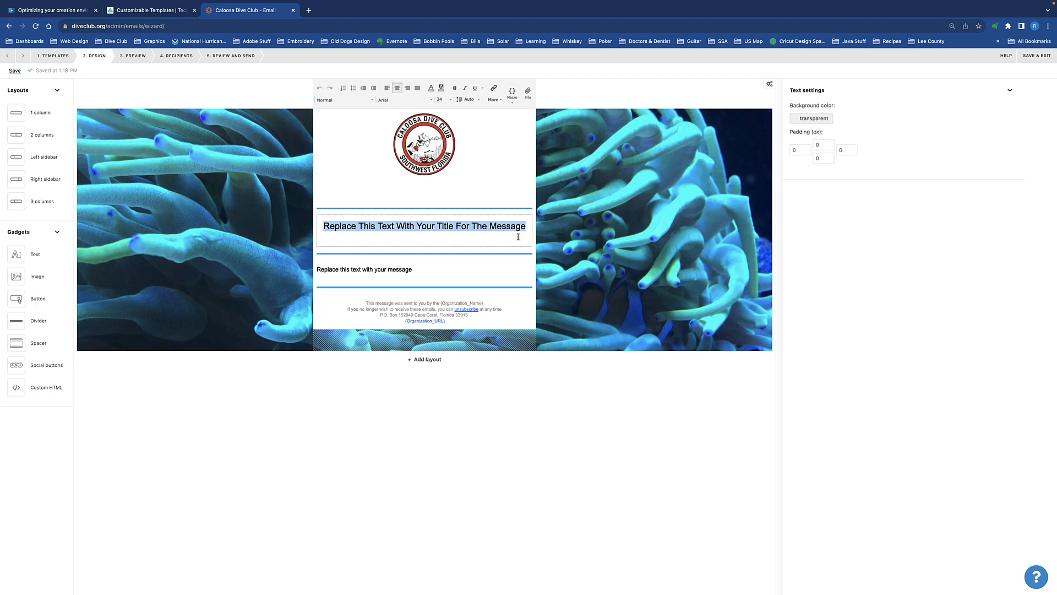
left_click(349, 274)
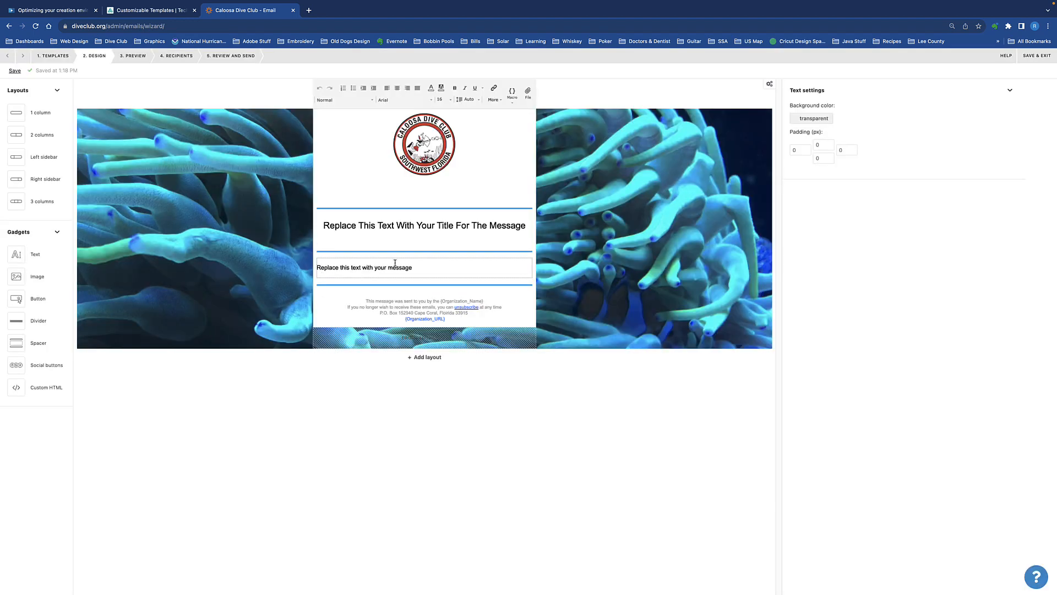
left_click_drag(416, 269, 316, 268)
left_click(421, 266)
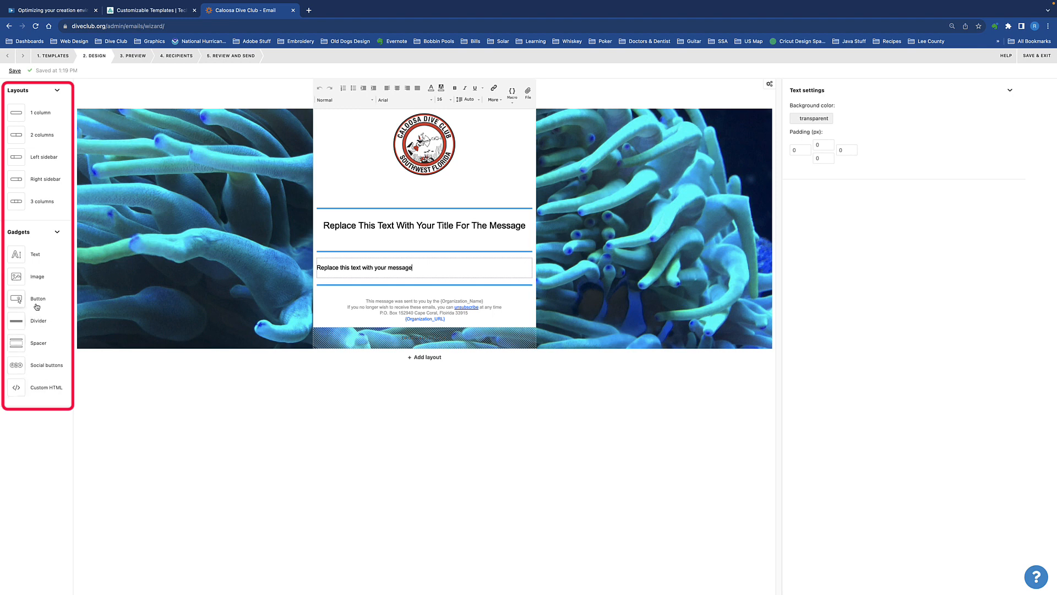
- Add an Image gadget between the message text and the divider below it, and browse the stored pictures for it
left_click_drag(18, 278, 387, 291)
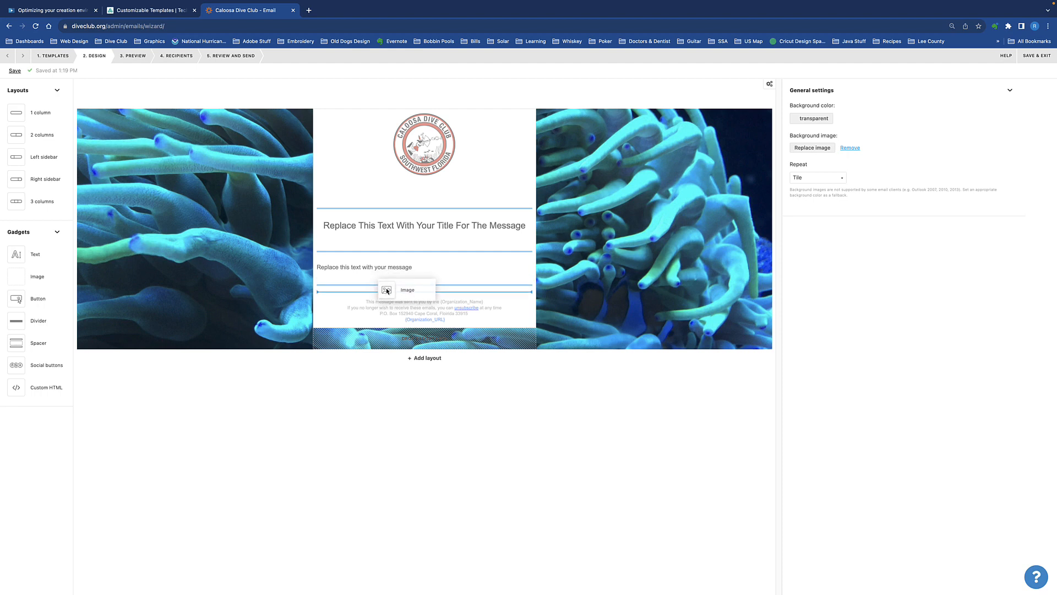
left_click_drag(387, 290, 387, 279)
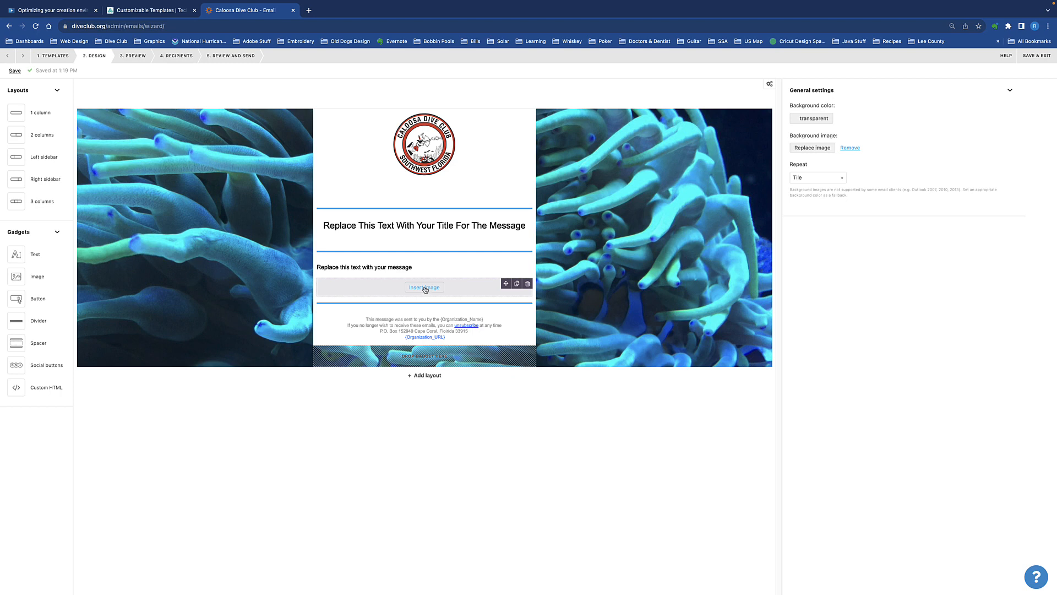
left_click(424, 289)
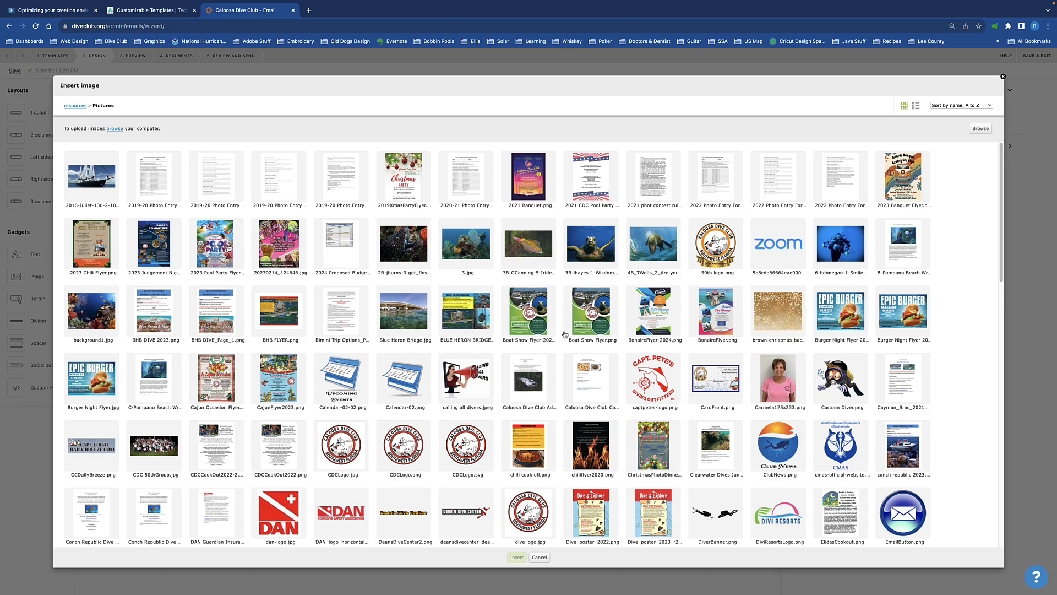
scroll(564, 334, "down", 7)
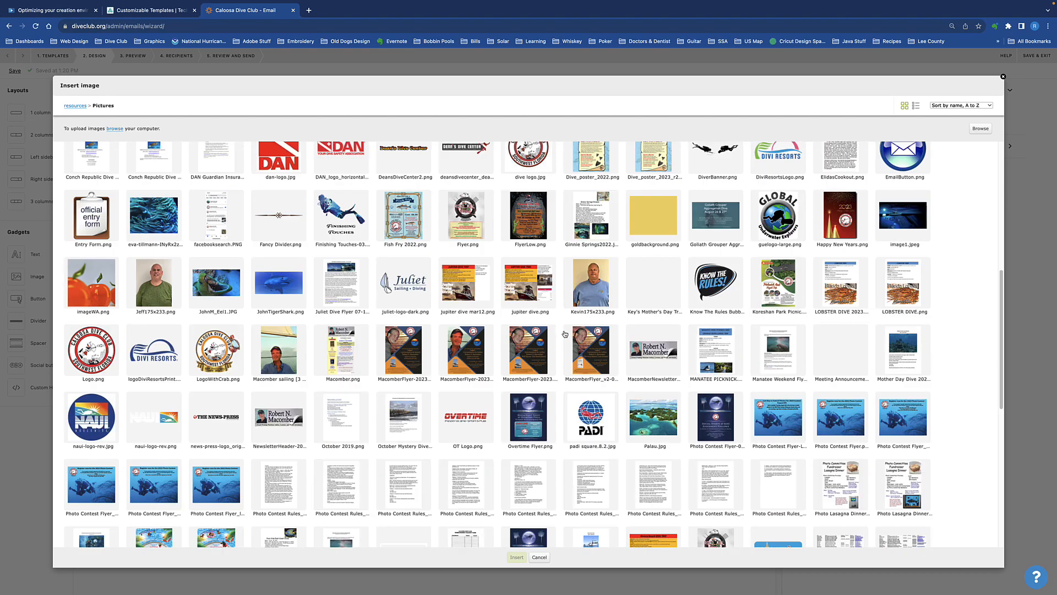
scroll(564, 334, "down", 5)
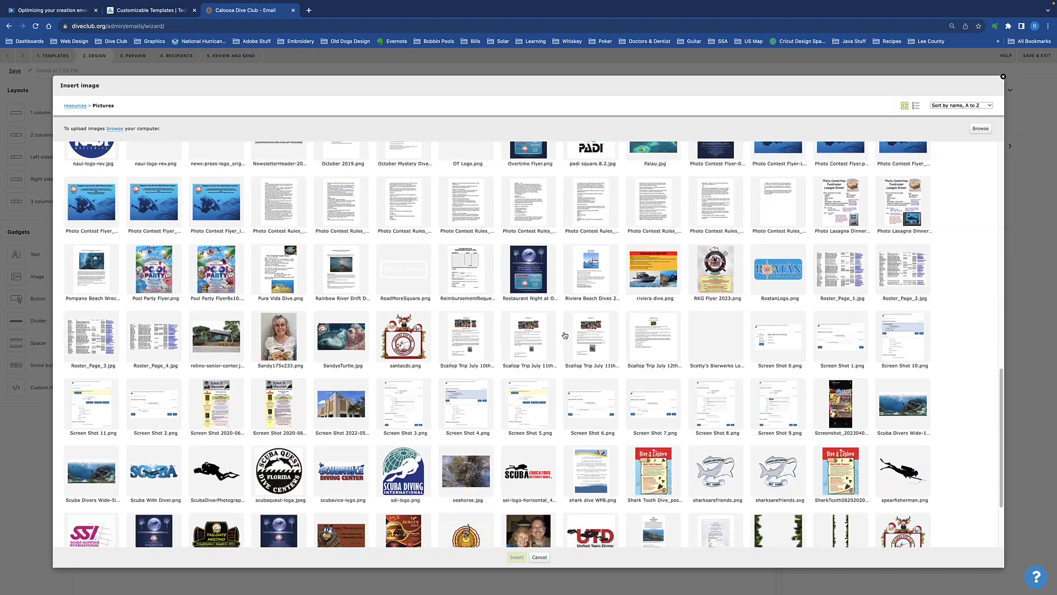
scroll(565, 334, "down", 2)
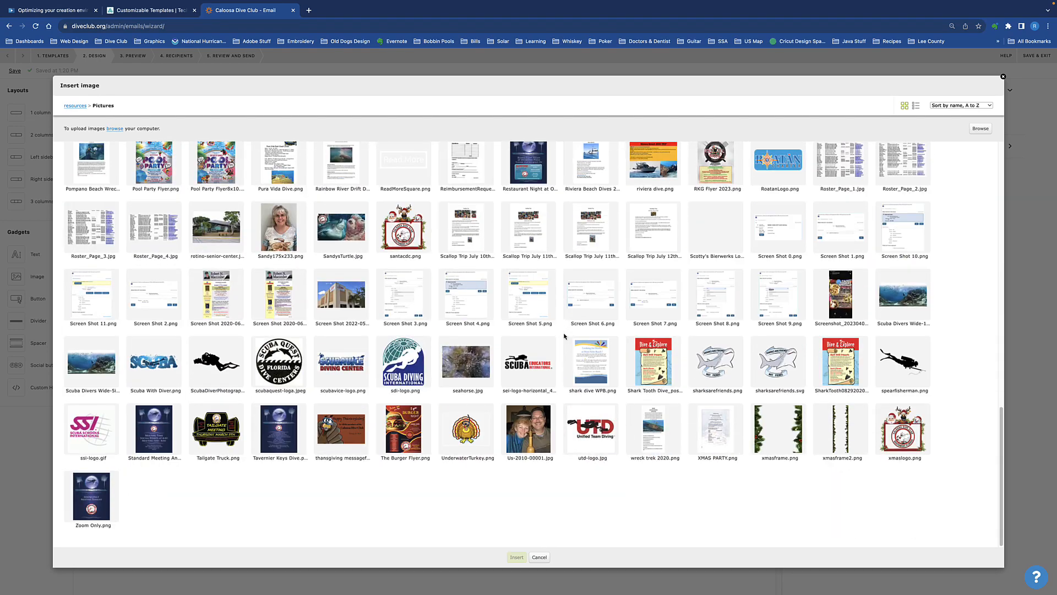
scroll(565, 336, "up", 15)
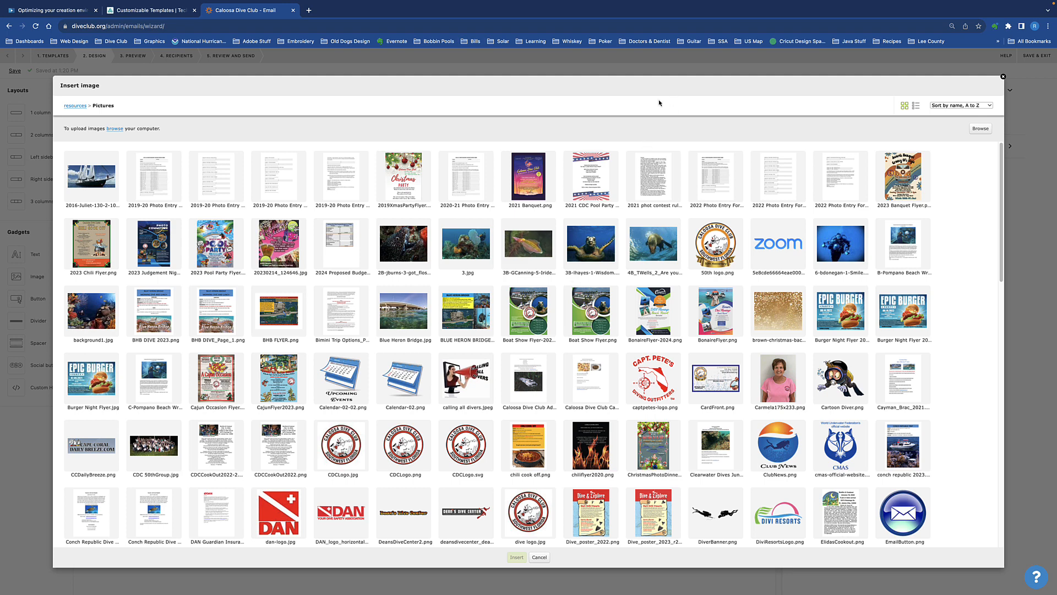
- Upload Scubadiver2.png from the computer's Scuba folder to the site's Pictures folder
left_click(982, 131)
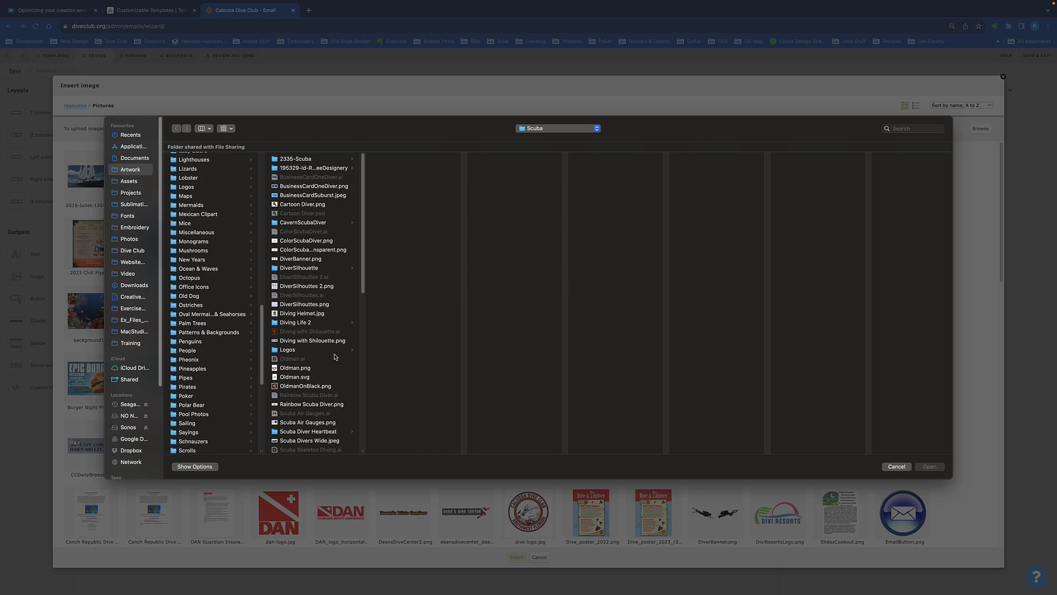
scroll(327, 375, "down", 5)
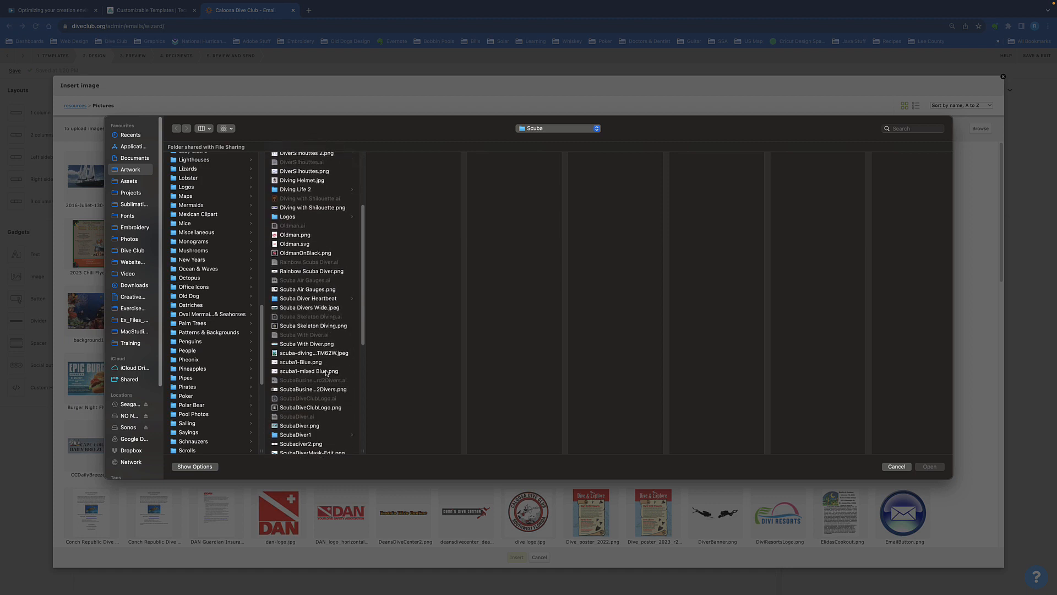
scroll(326, 372, "down", 2)
left_click(302, 411)
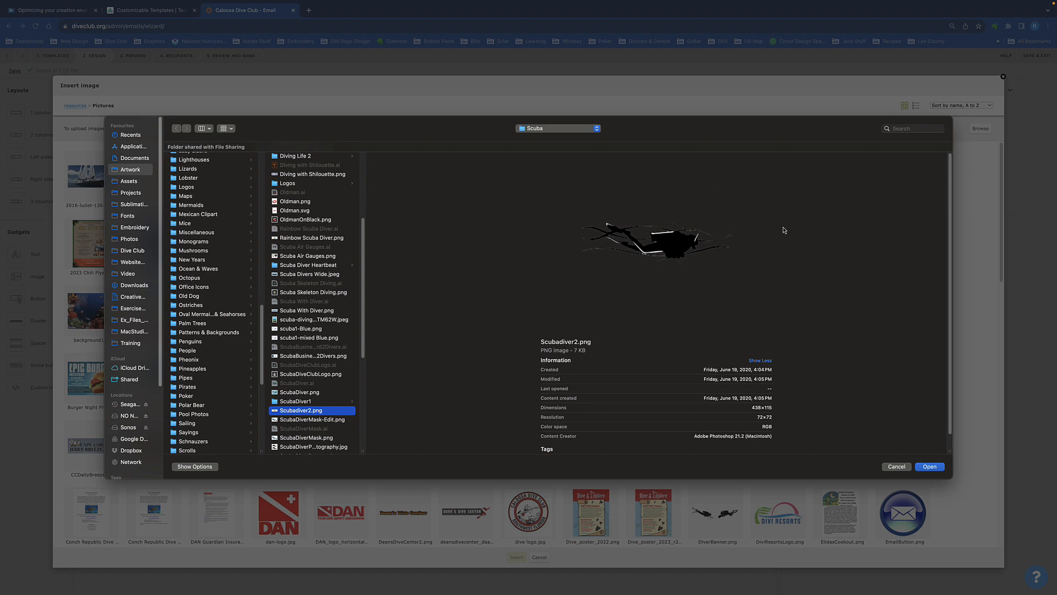
left_click(931, 467)
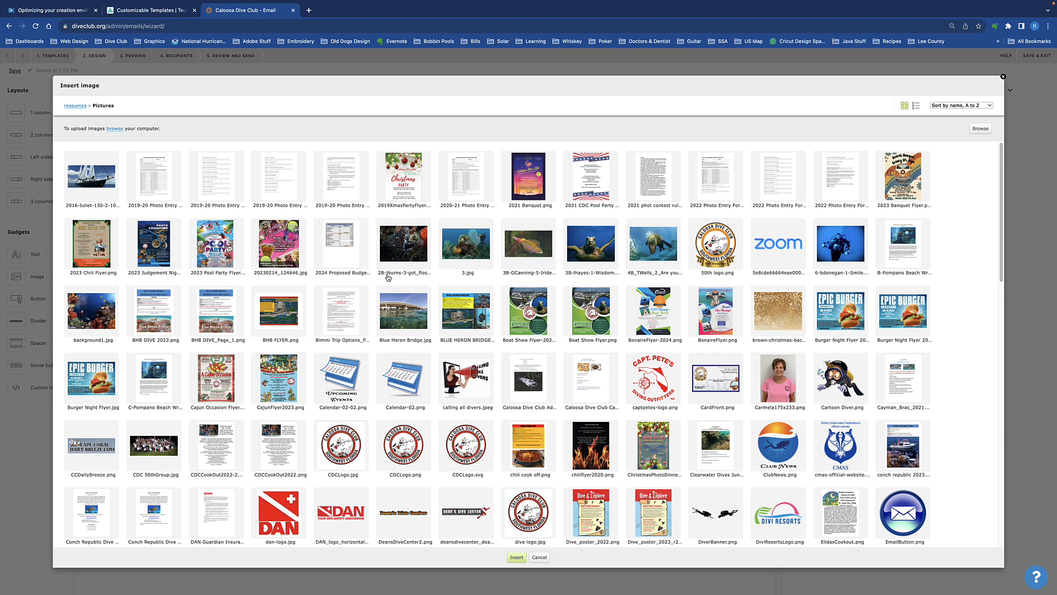
- Sort the stored pictures by date, new to old, and insert Scubadiver2.png into the new image gadget
left_click(519, 558)
left_click(990, 109)
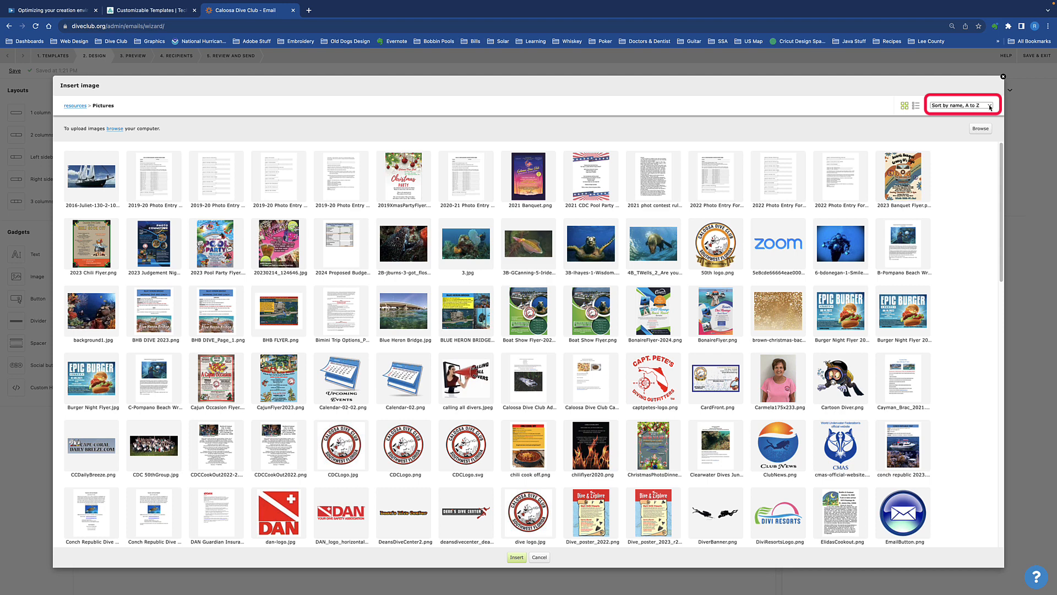
left_click(989, 107)
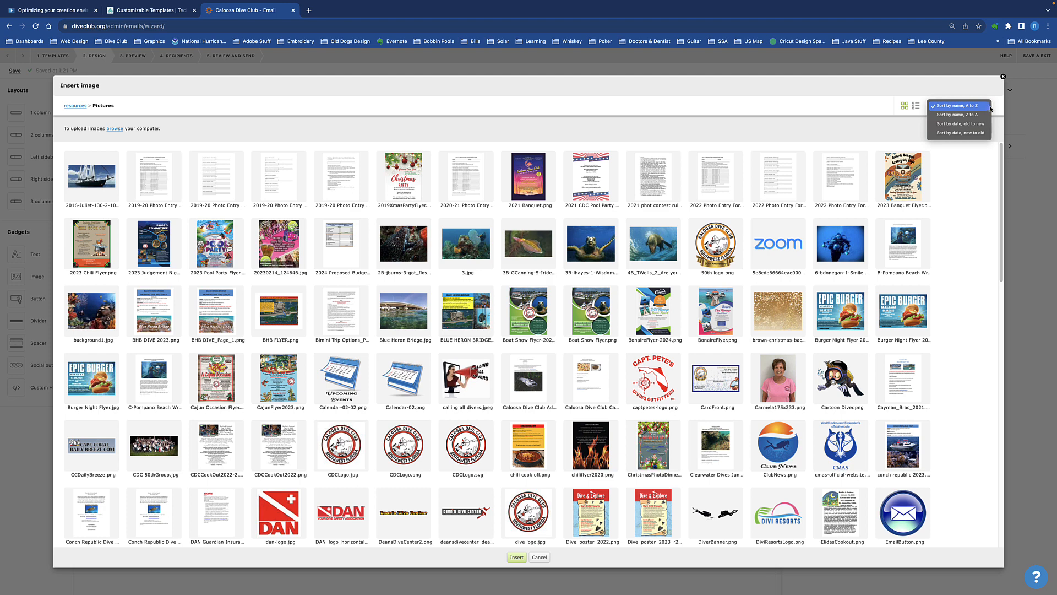
left_click(990, 109)
left_click(990, 109)
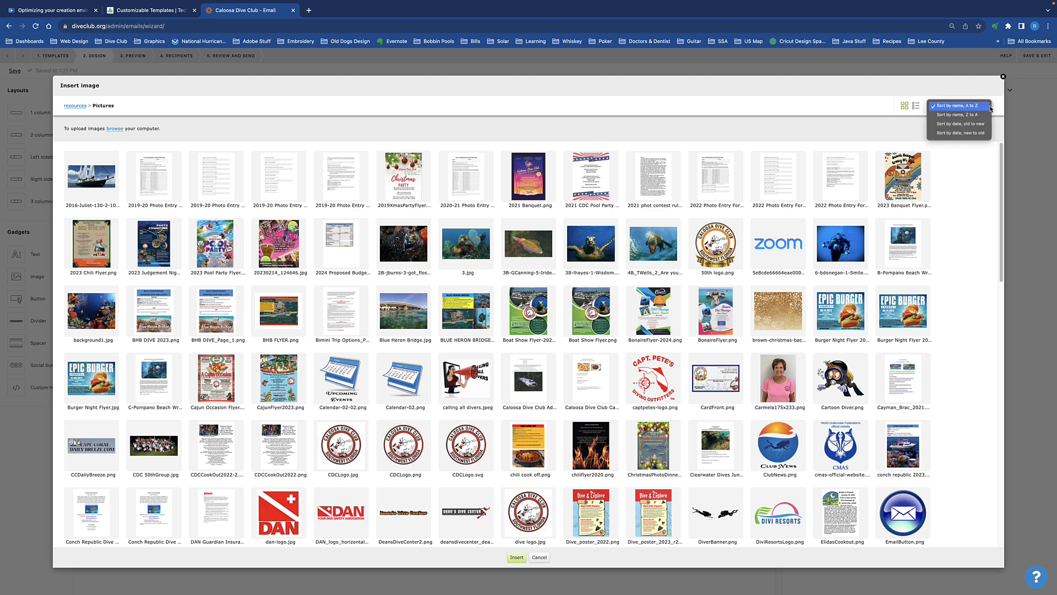
left_click(962, 134)
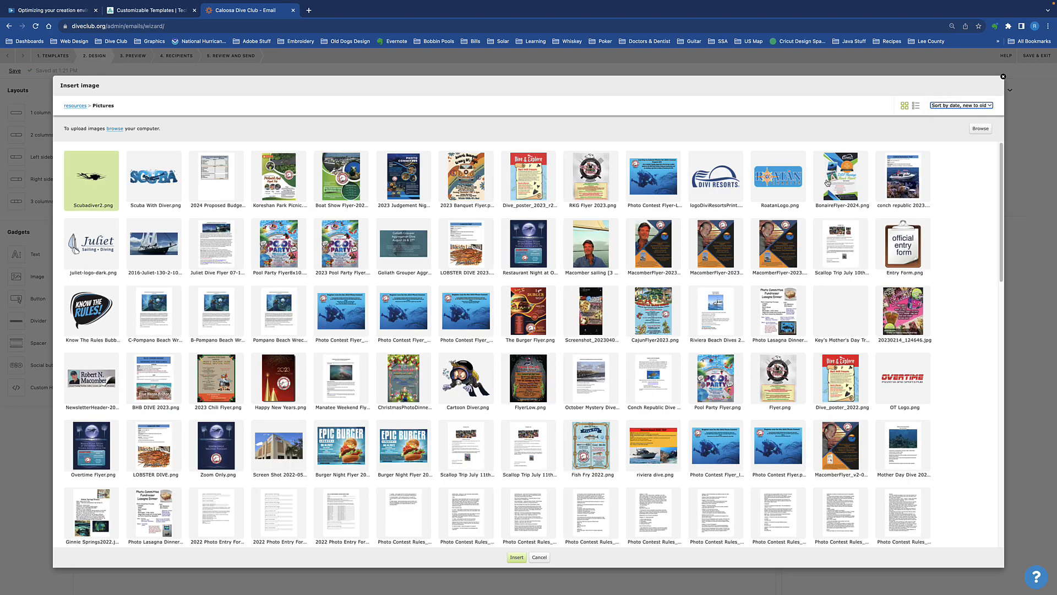
left_click(91, 179)
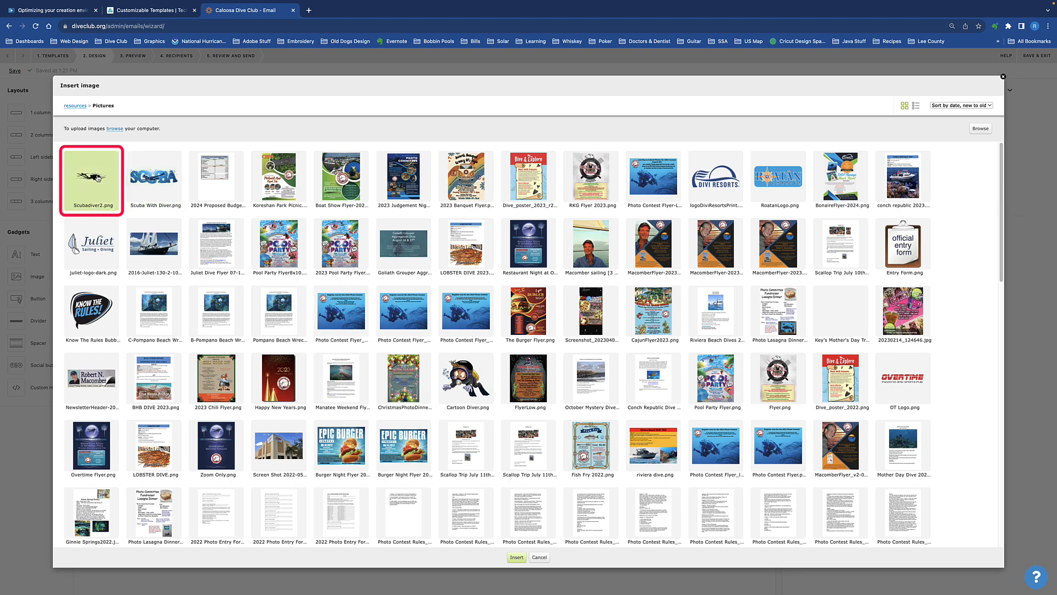
left_click(517, 557)
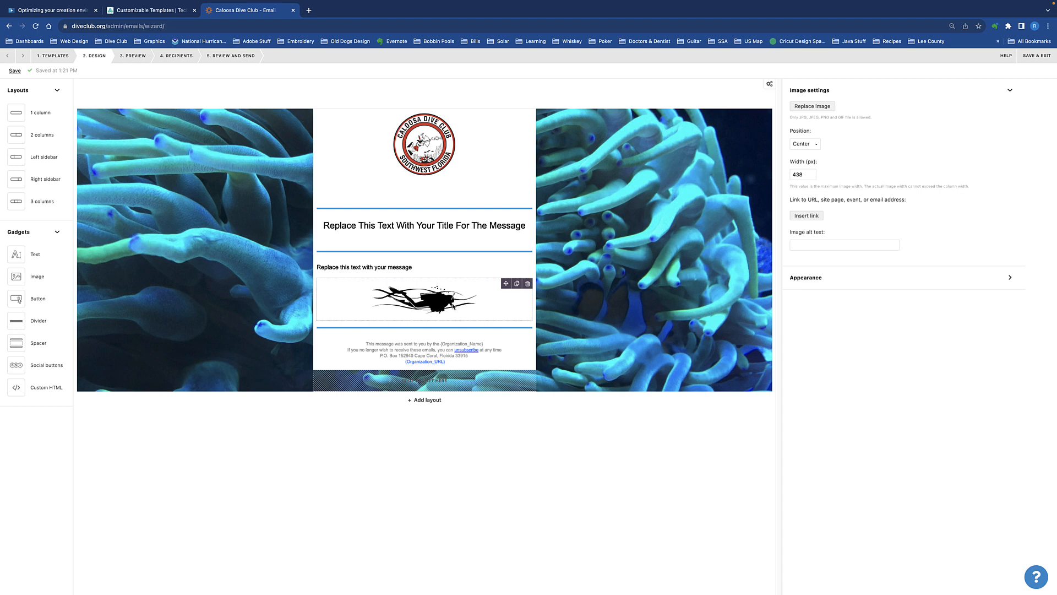
- Try widths of 500 px and 100 px for the diver image under the message text
left_click(446, 305)
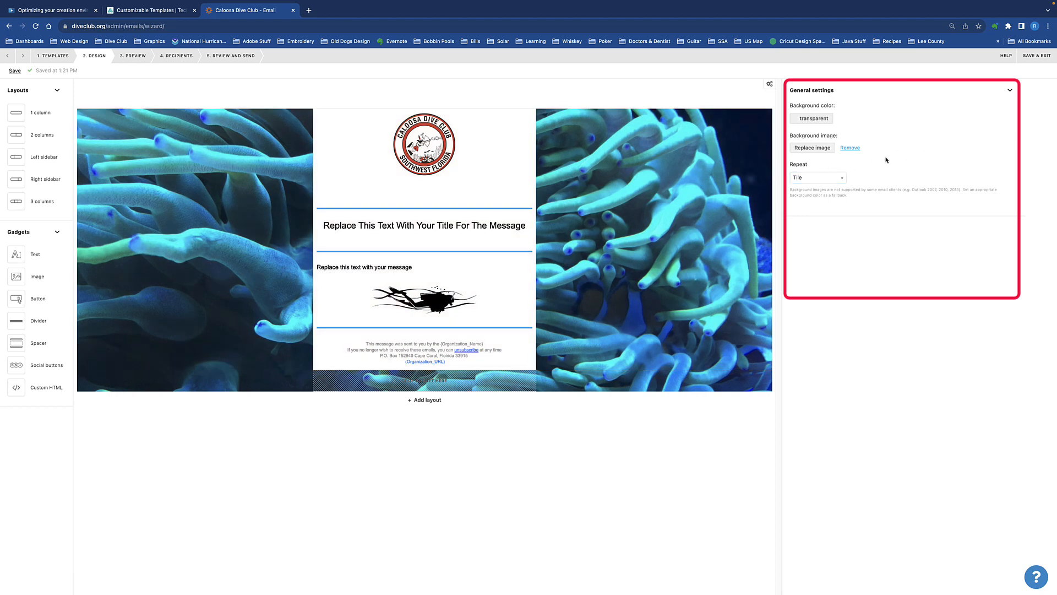
left_click(451, 300)
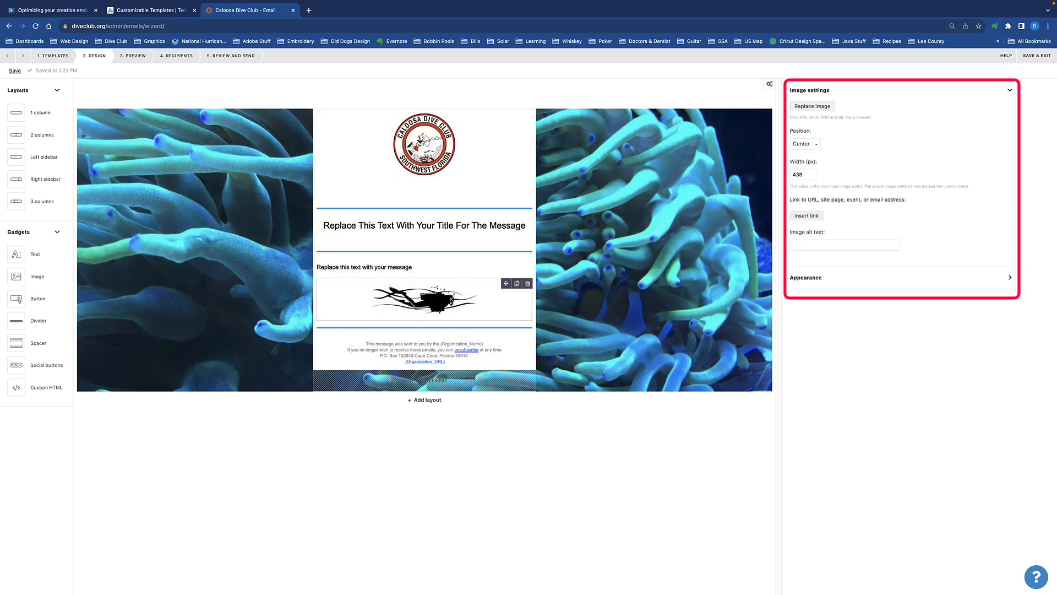
left_click(812, 174)
left_click(811, 173)
left_click(811, 173)
left_click(812, 173)
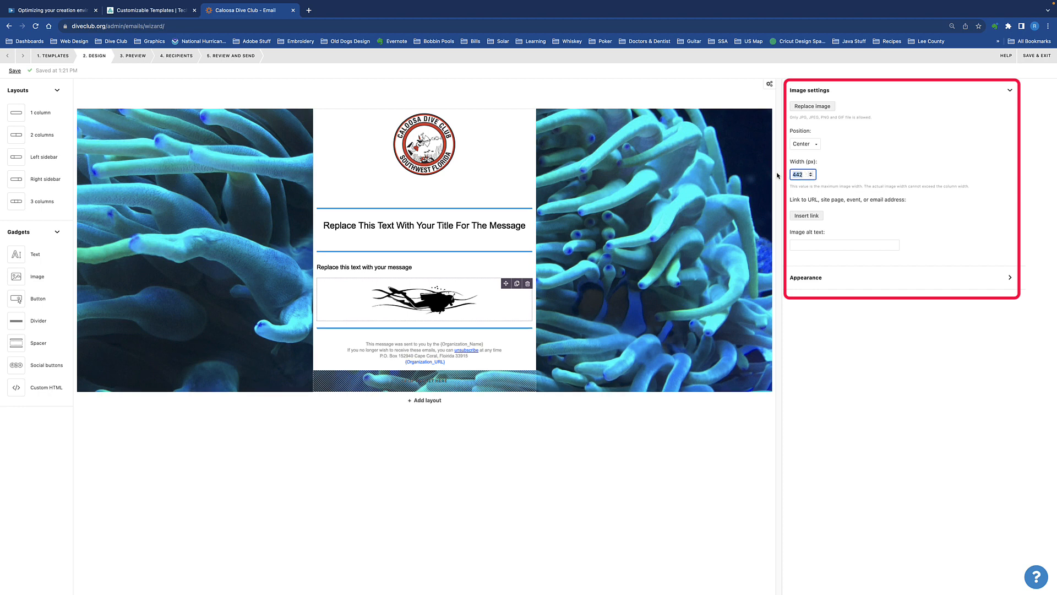
type("500")
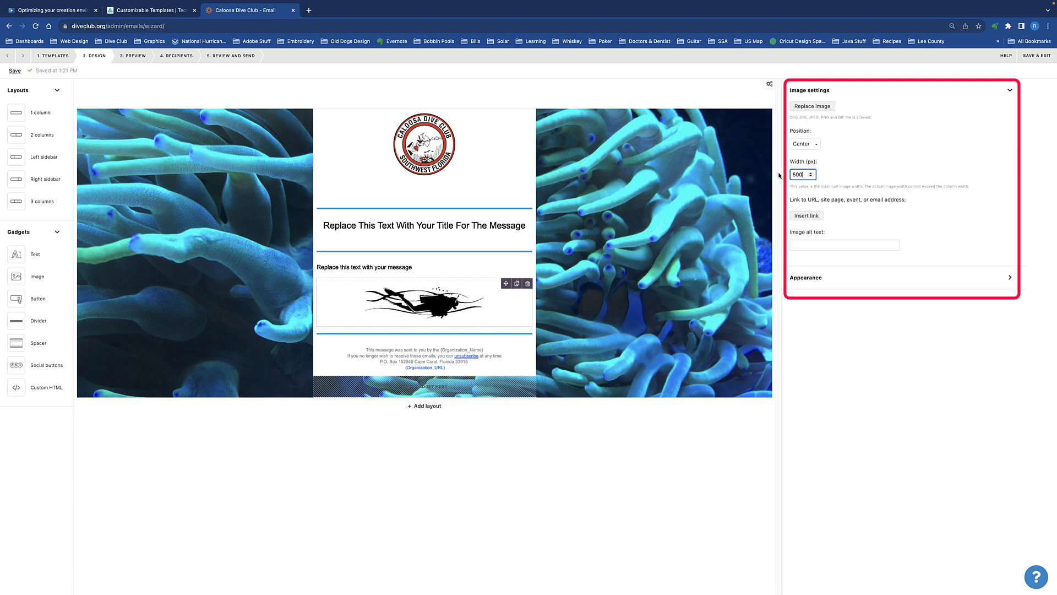
left_click_drag(803, 174, 781, 173)
type("100")
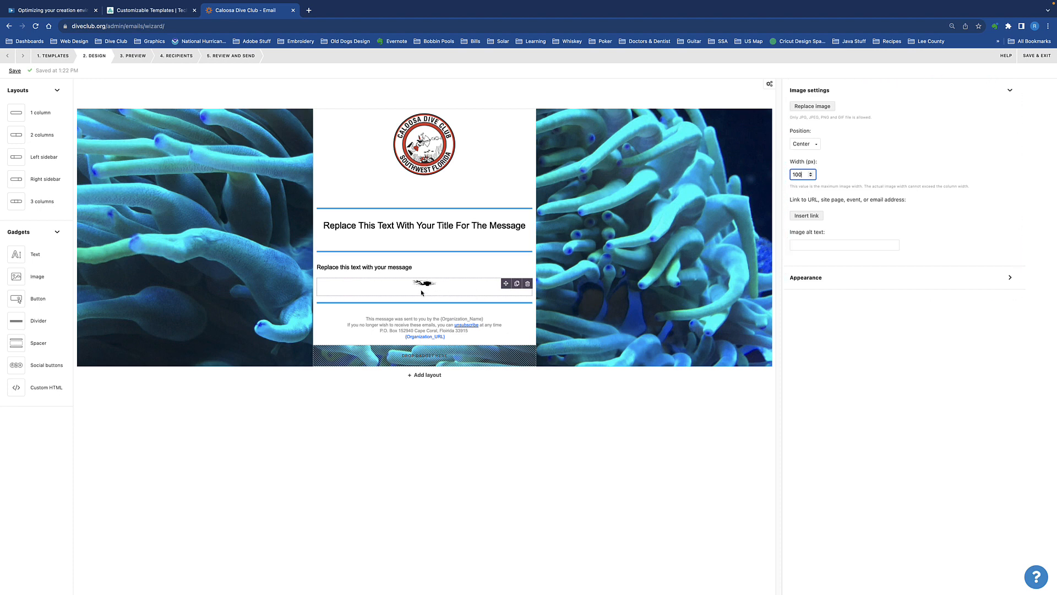
- Delete the diver image gadget below the message text
left_click(527, 285)
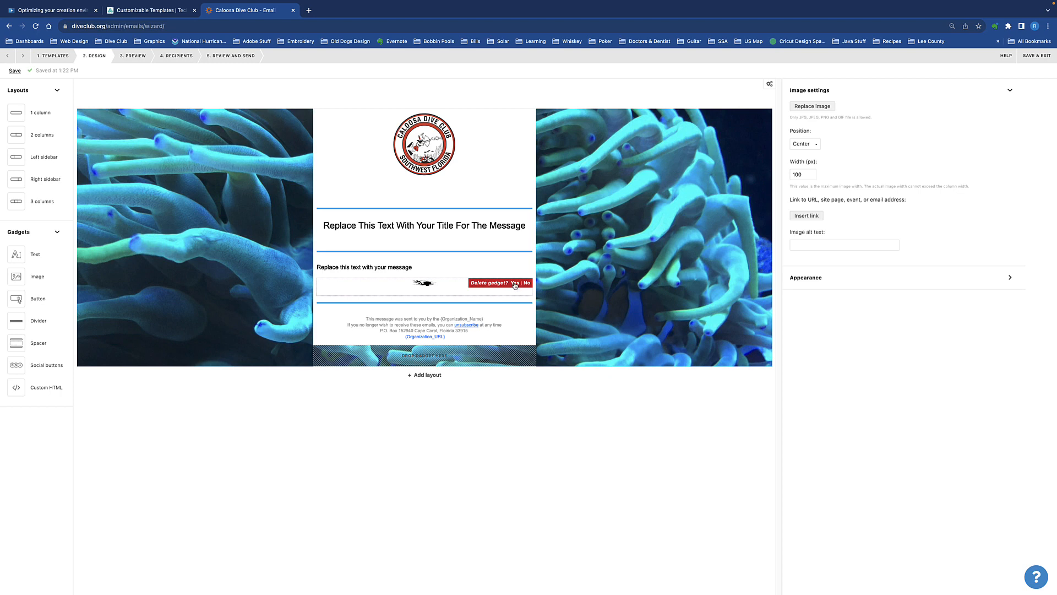
left_click(515, 283)
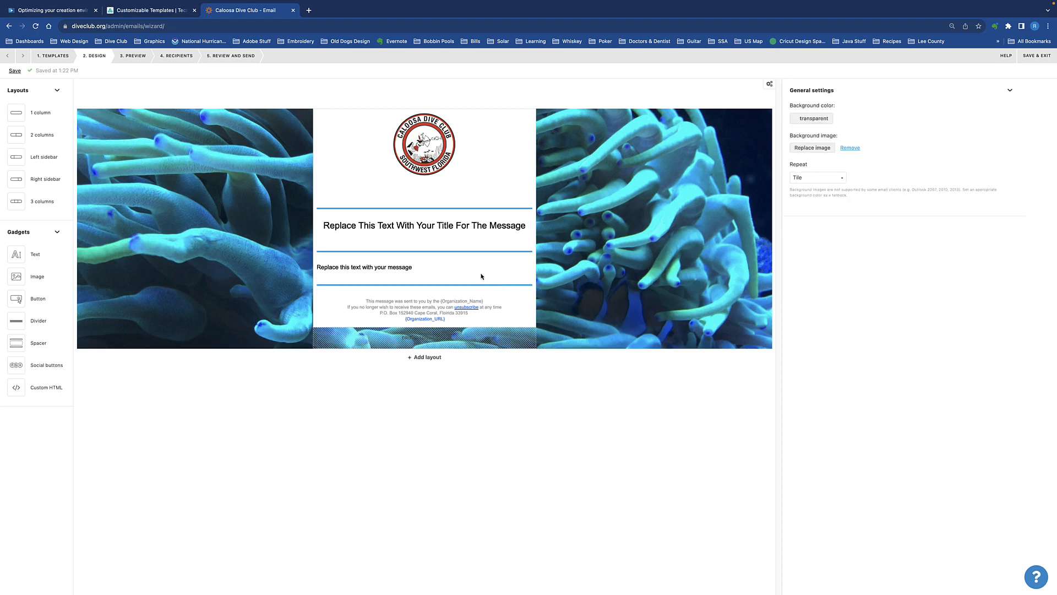
- Replace the placeholder title of the message with "Test Email"
left_click(329, 226)
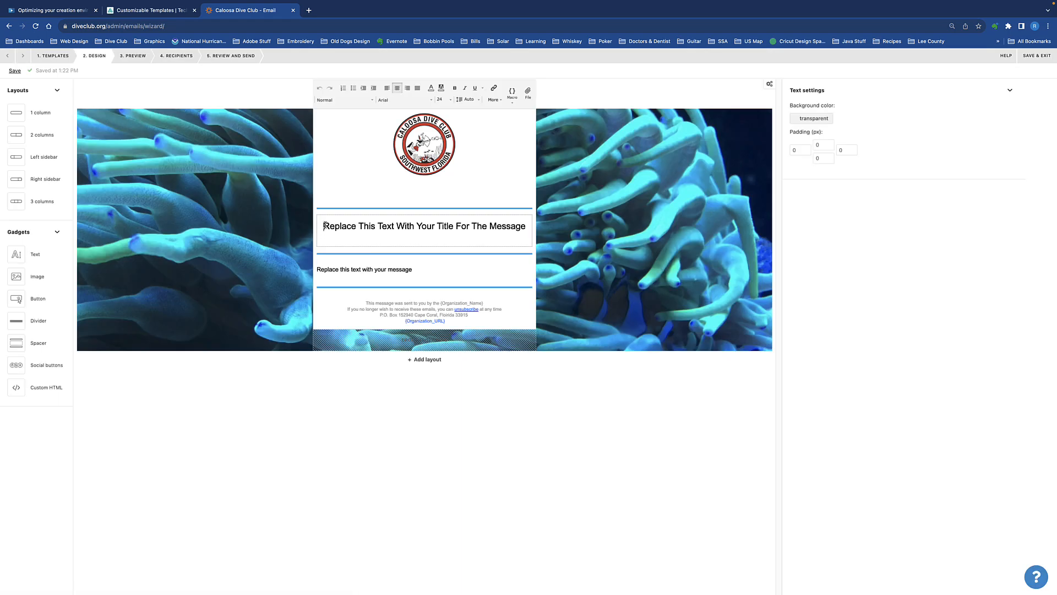
left_click_drag(325, 225, 526, 225)
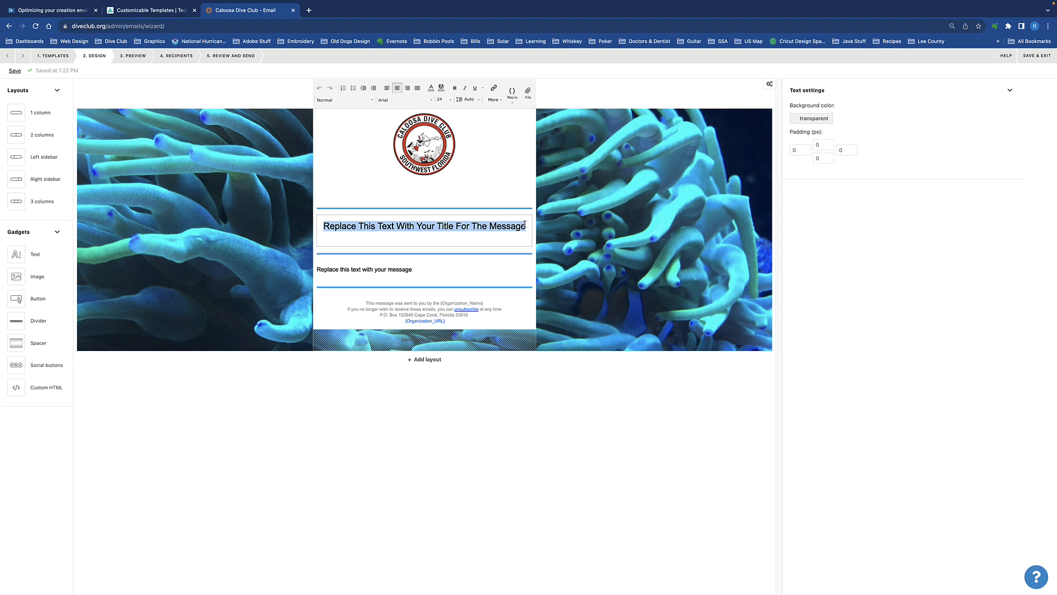
type("Test E")
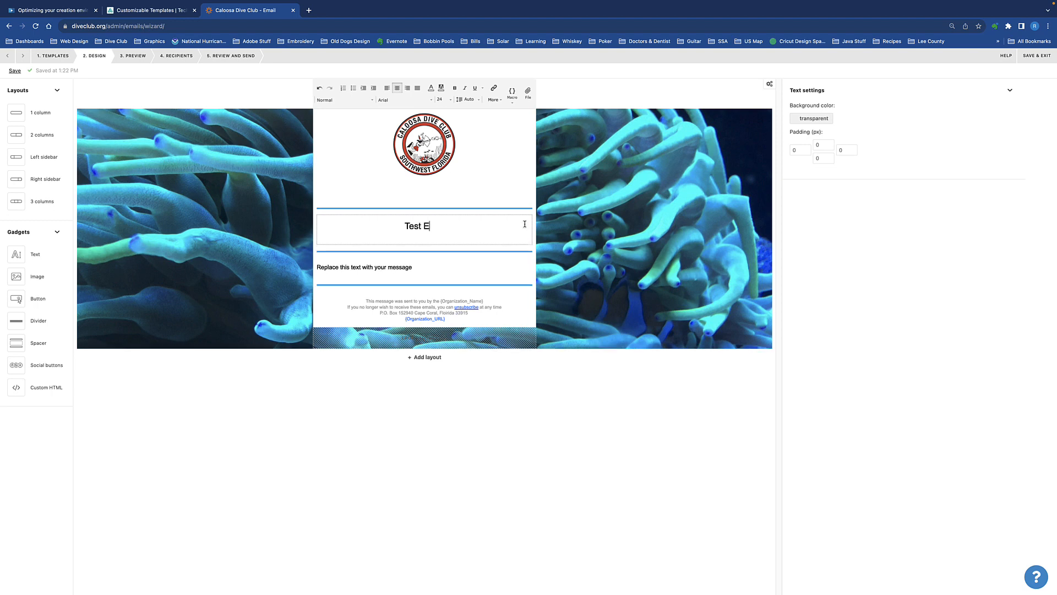
type("mail")
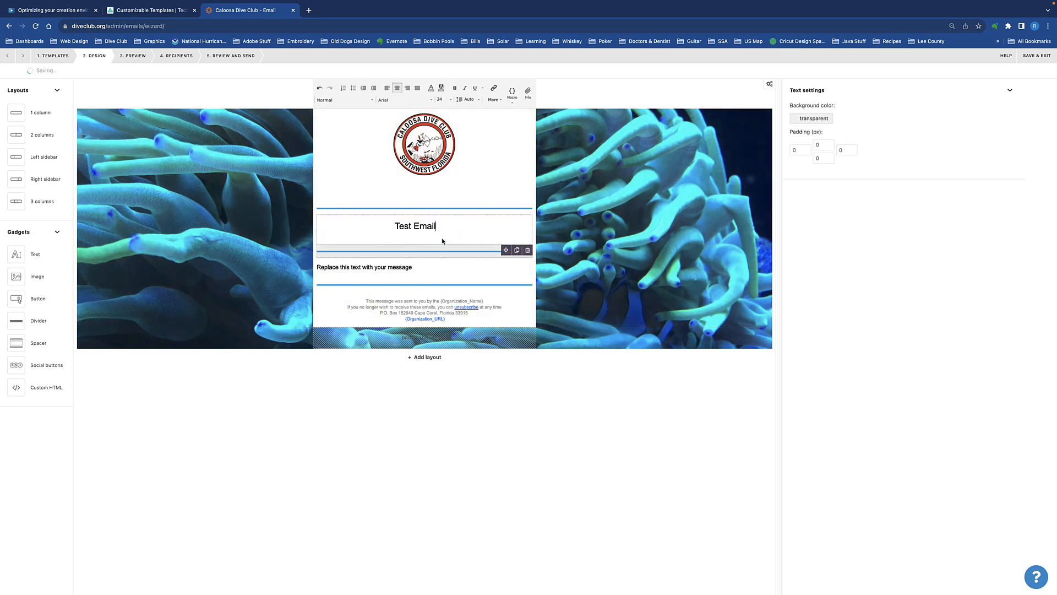
- Replace the placeholder message text with "Some message the members."
left_click(424, 271)
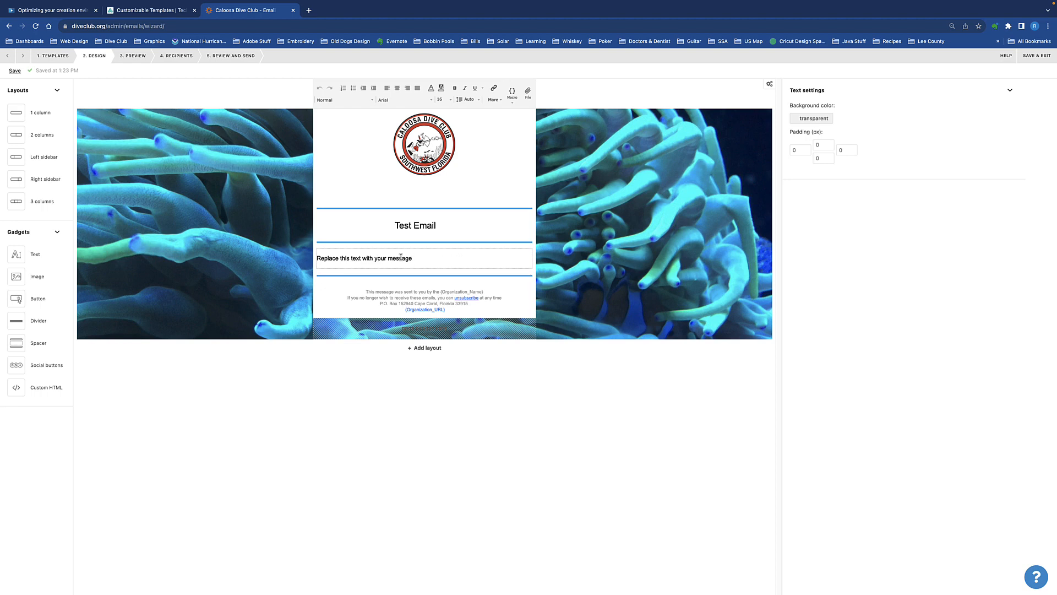
left_click_drag(414, 258, 313, 260)
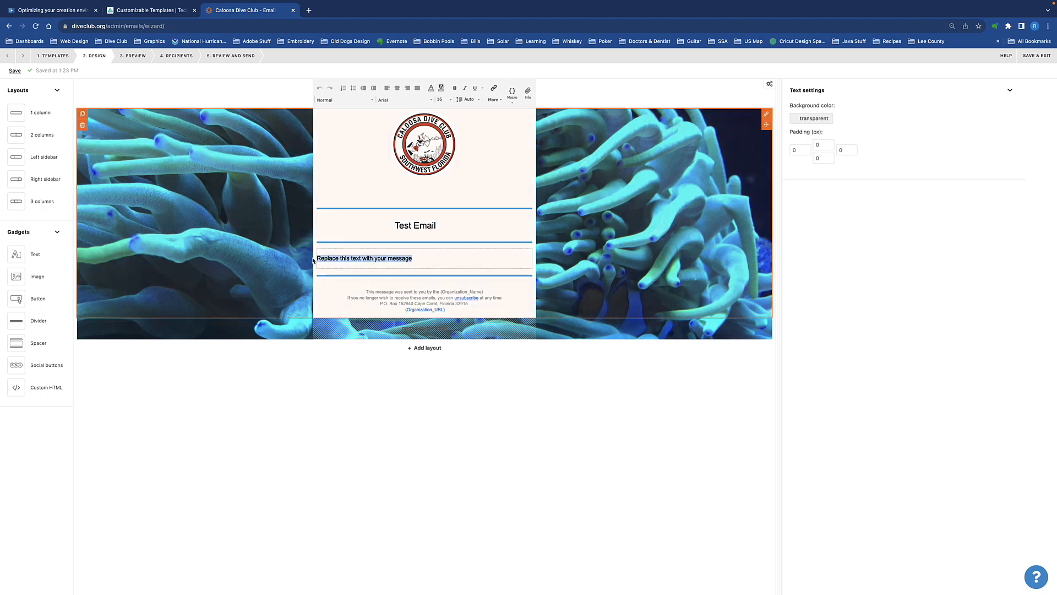
type("So")
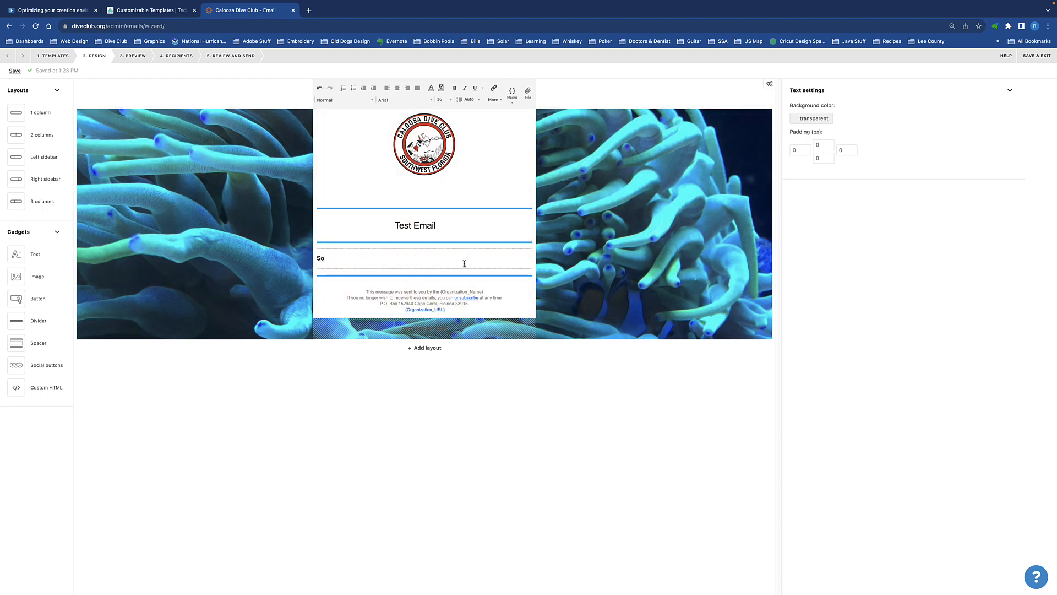
type("me message the members")
type(".")
- Insert the document 2023 Banquet Flyer.pdf from the Events folder as a link on a new line below the message sentence
key("Return")
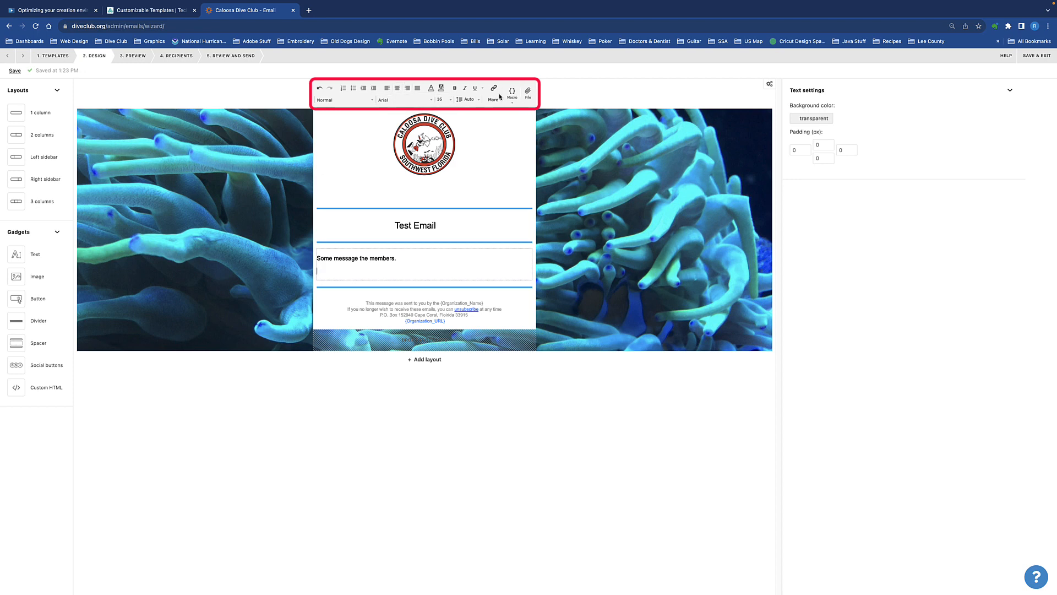
left_click(526, 94)
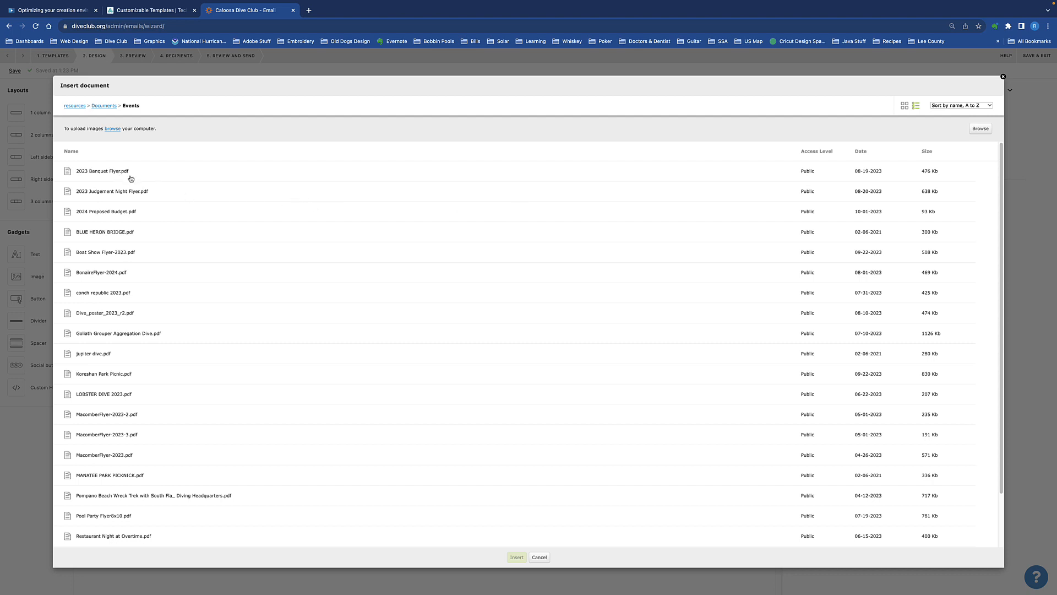
left_click(116, 174)
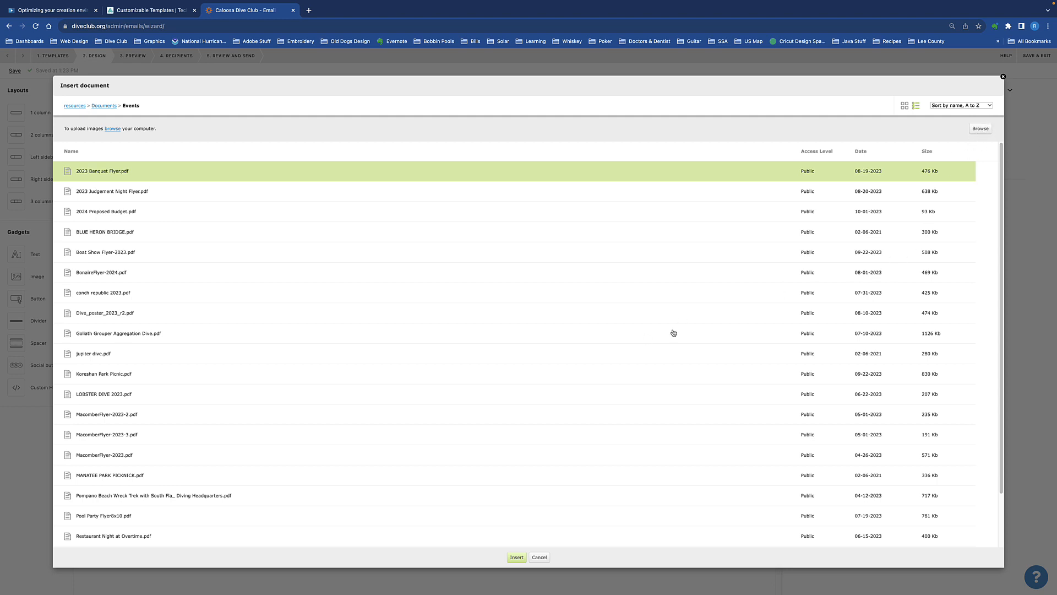
left_click(516, 558)
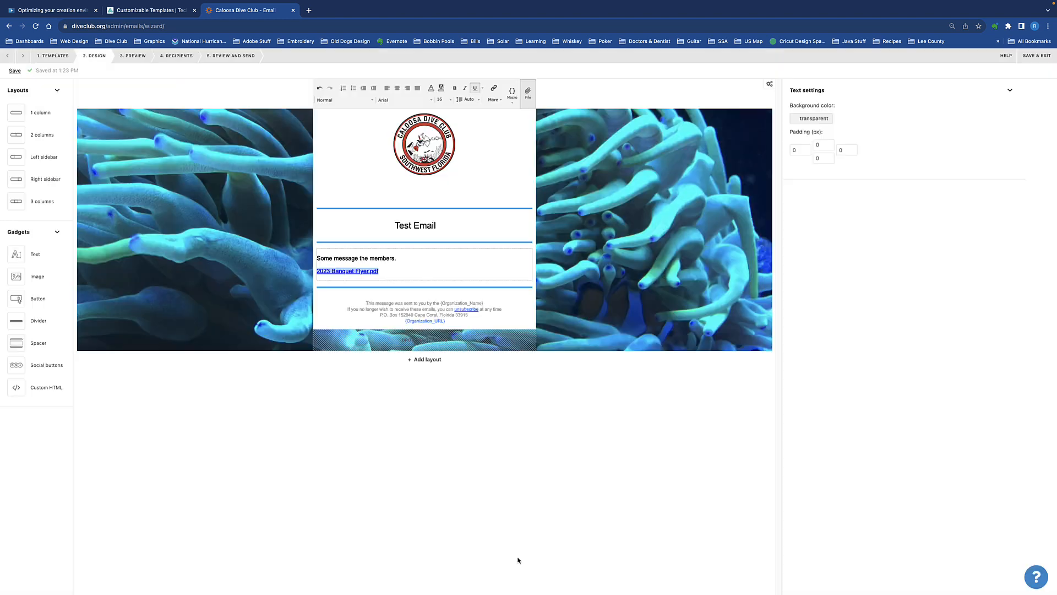
left_click(390, 272)
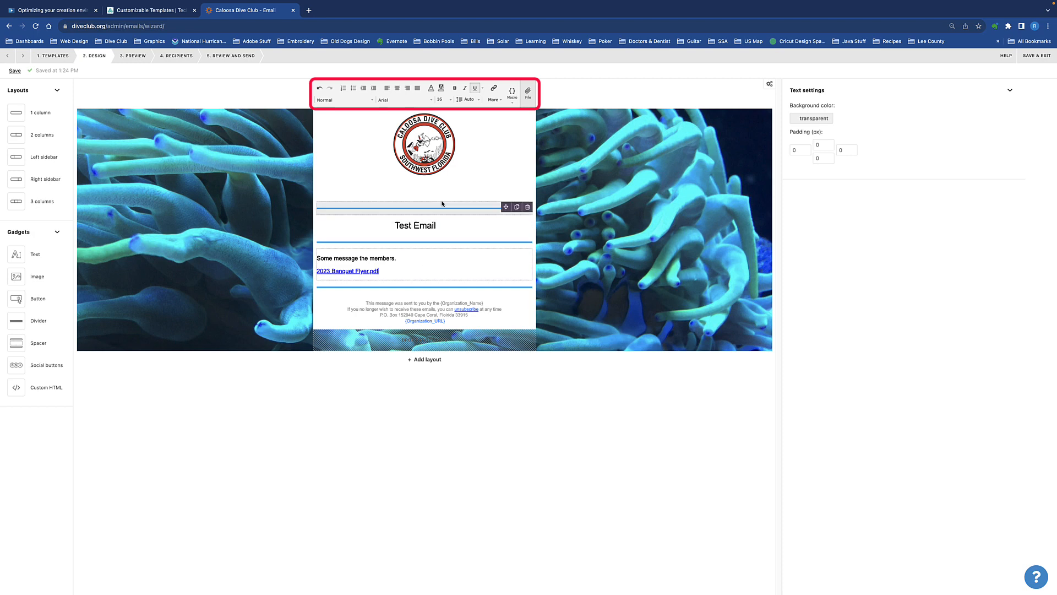
- View the list of predefined macros available for the message text and close it without inserting any
left_click(511, 104)
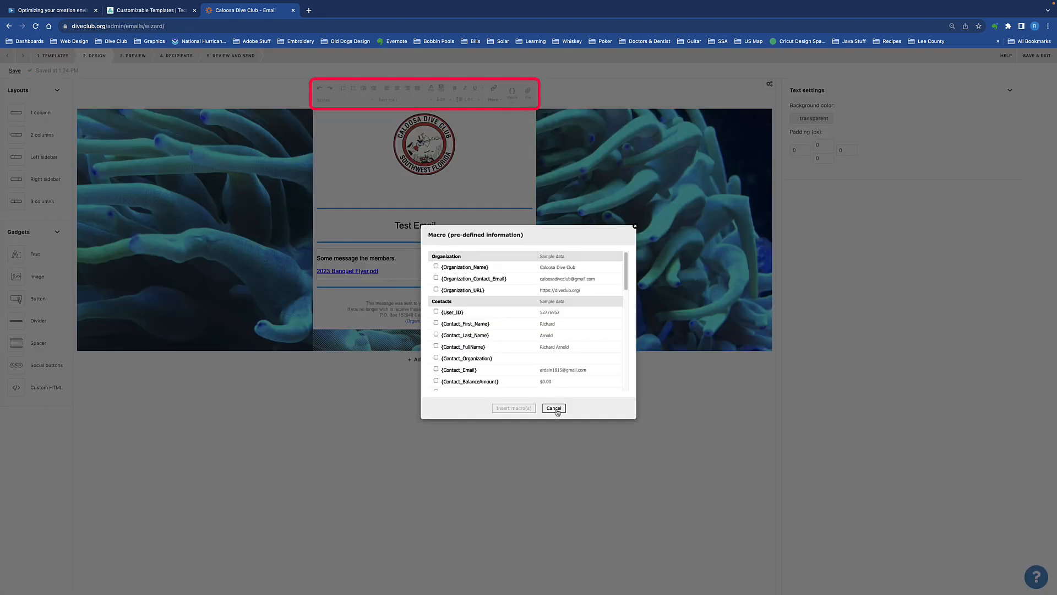
left_click(553, 408)
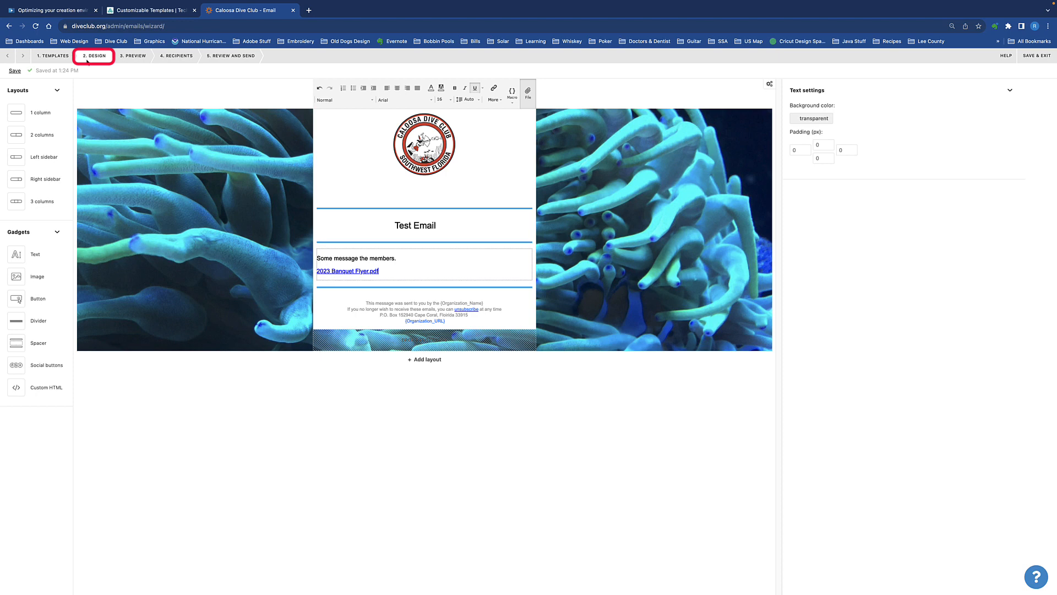
- Preview the email in its mobile and desktop versions and send a test copy
left_click(133, 57)
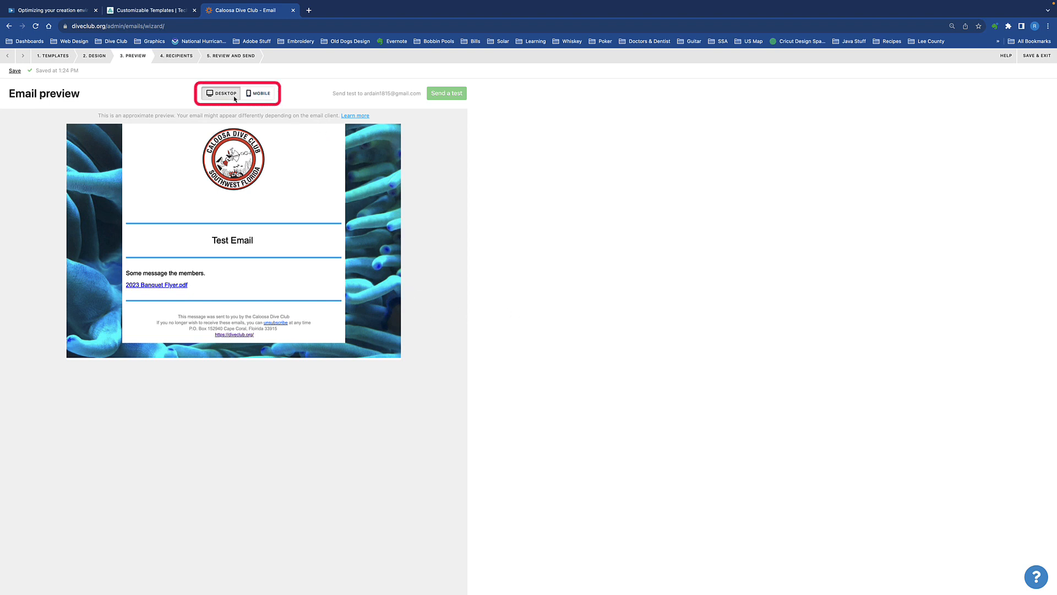
left_click(260, 96)
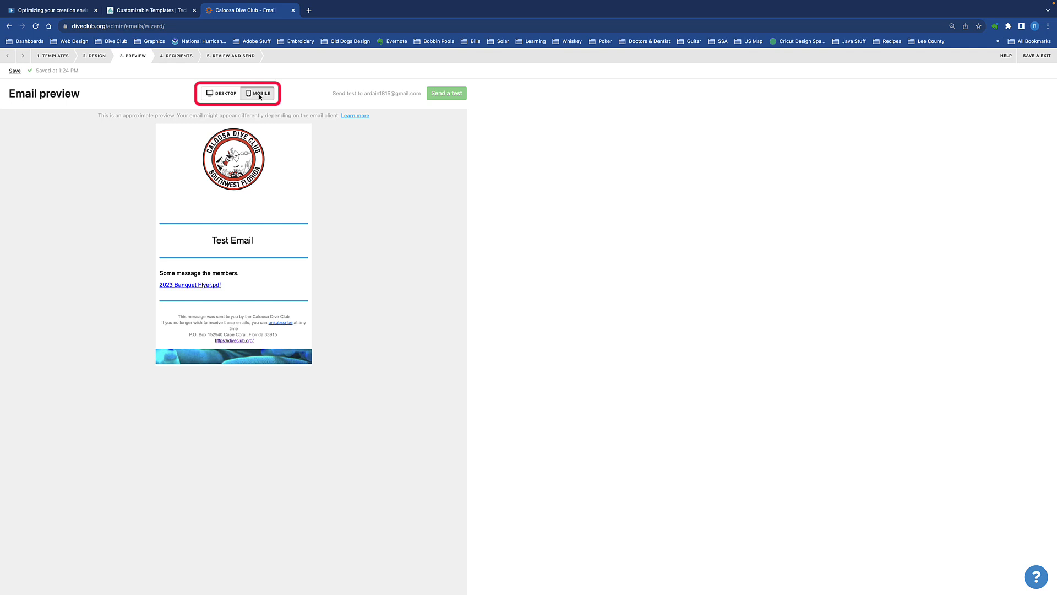
left_click(232, 95)
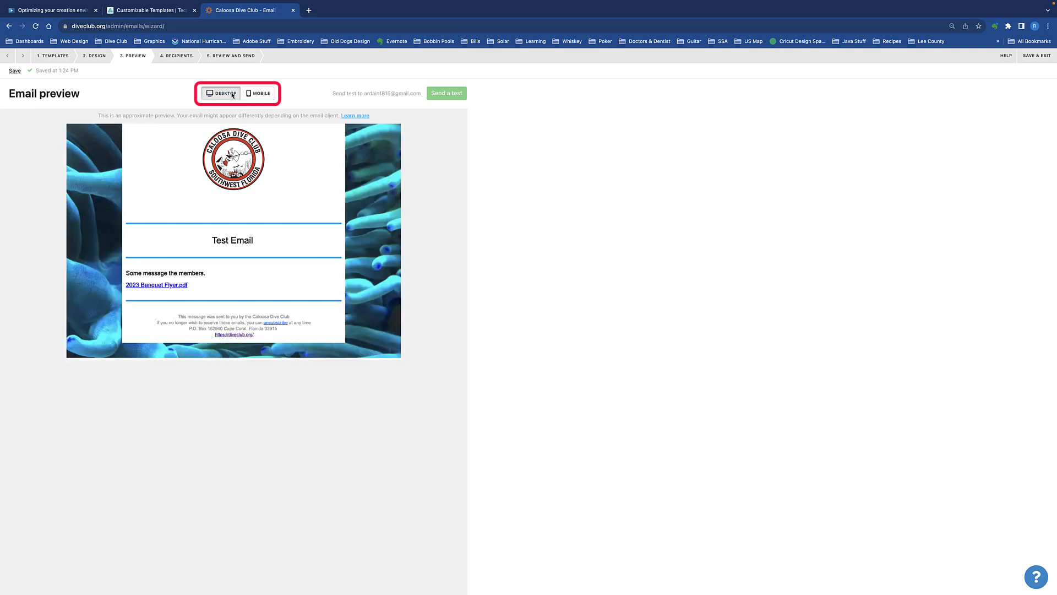
left_click(449, 95)
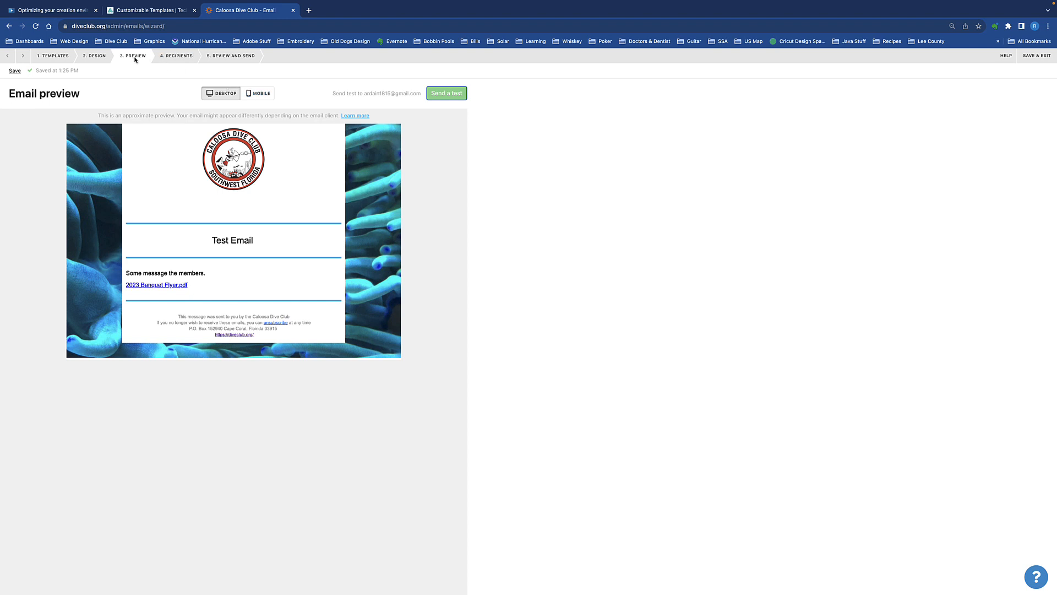
- Go to the recipients stage and set the email's subject to "Test Email"
left_click(182, 58)
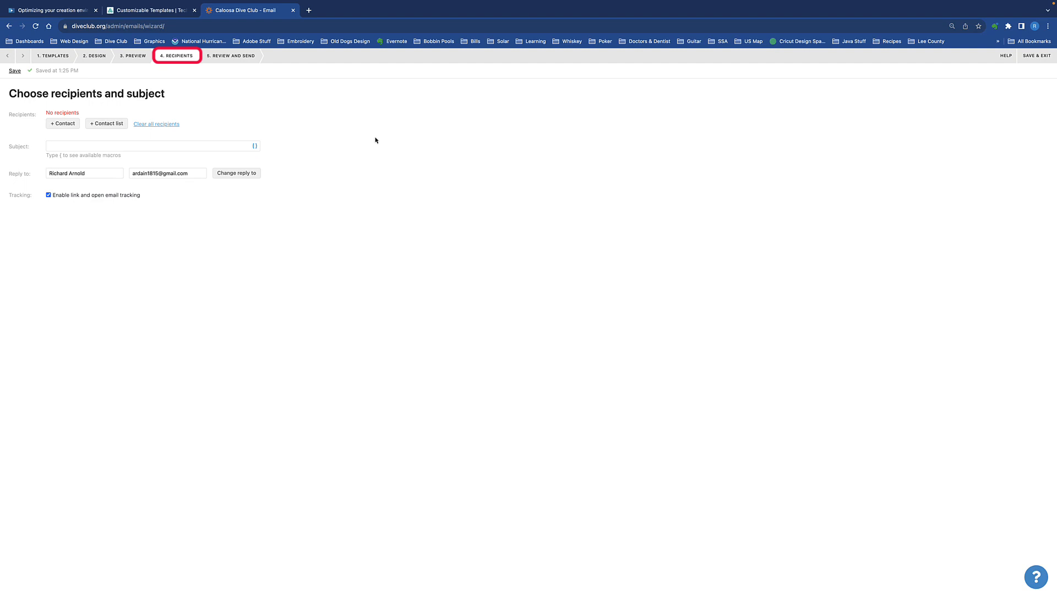
left_click(149, 149)
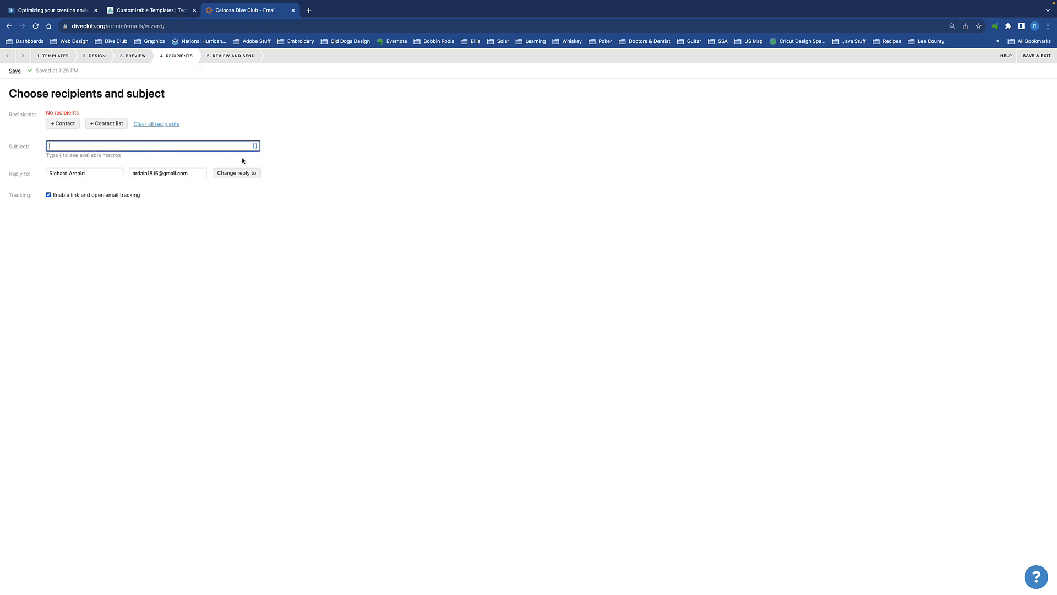
type("Test Email")
left_click(365, 136)
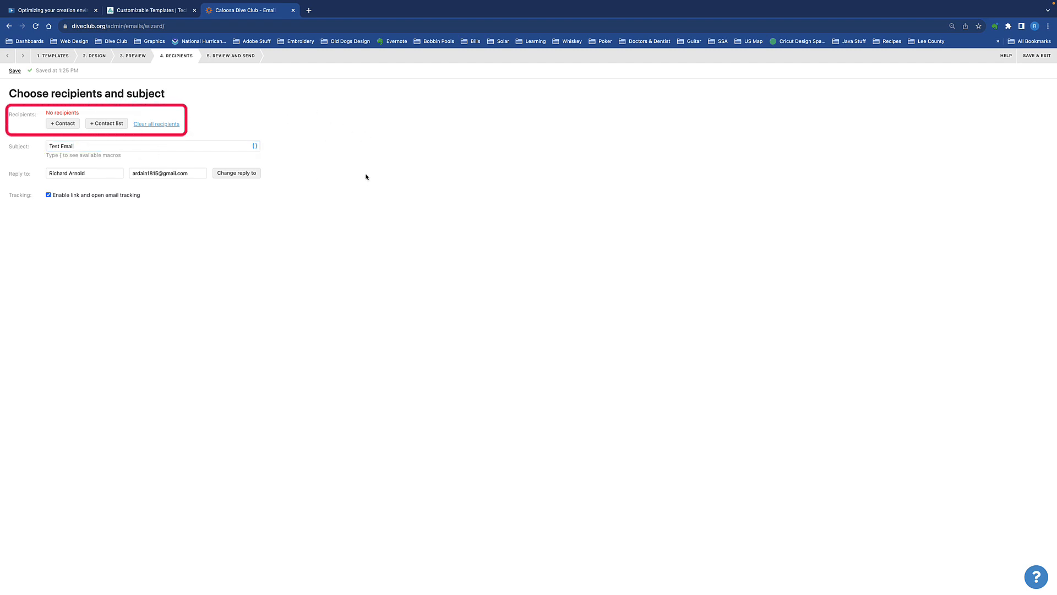
- Add the All members contact list as recipients and proceed to the email's final review and delivery setup
left_click(98, 127)
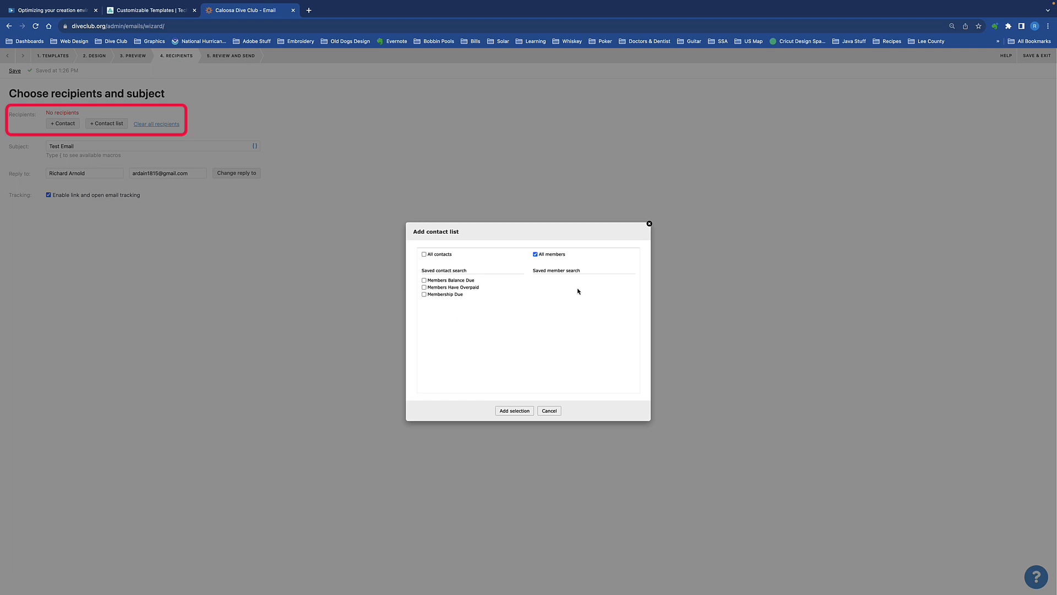
left_click(520, 411)
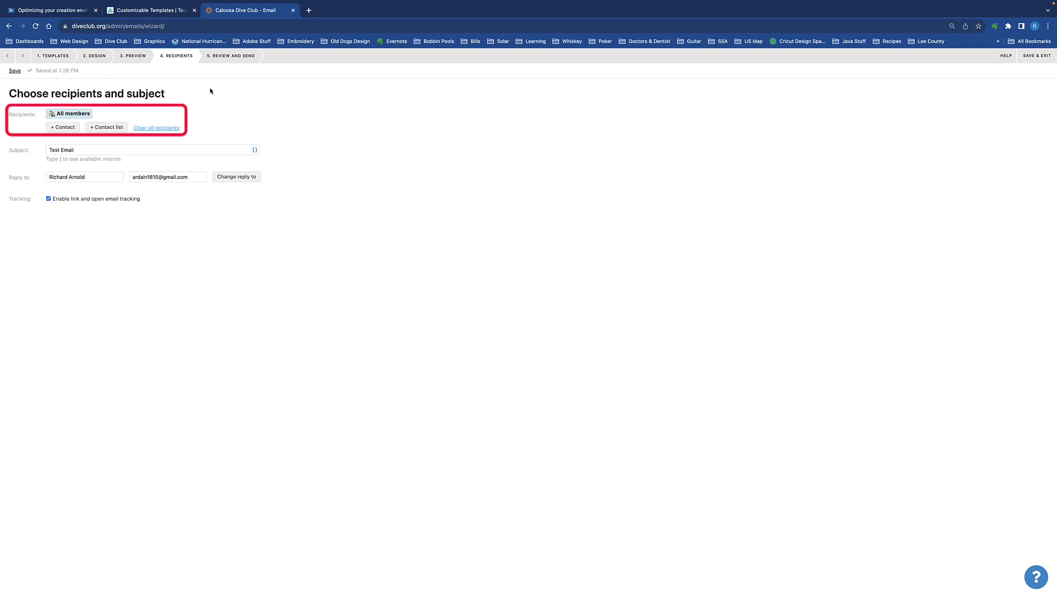
left_click(235, 56)
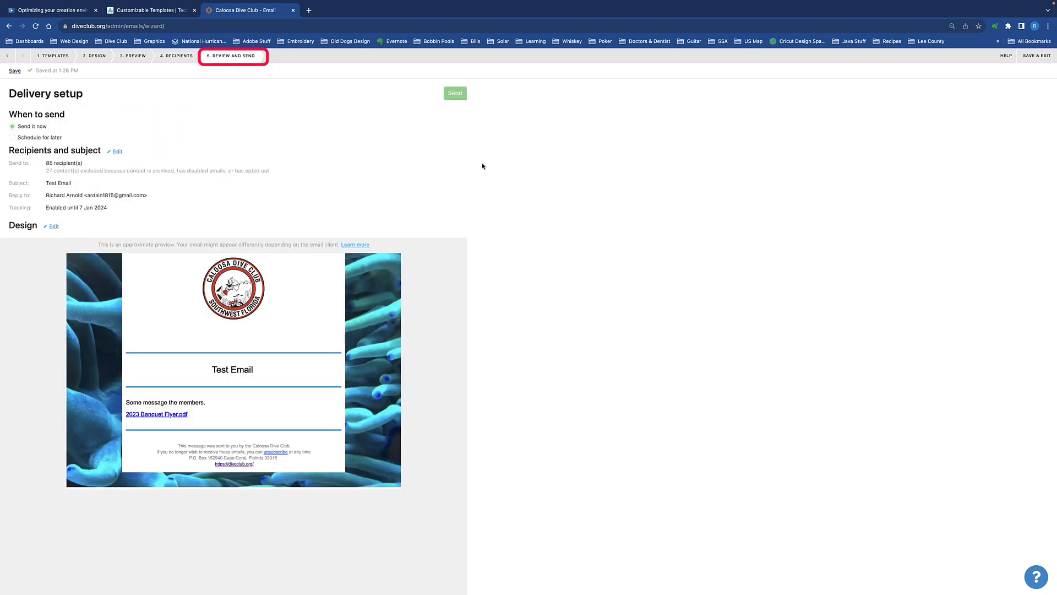